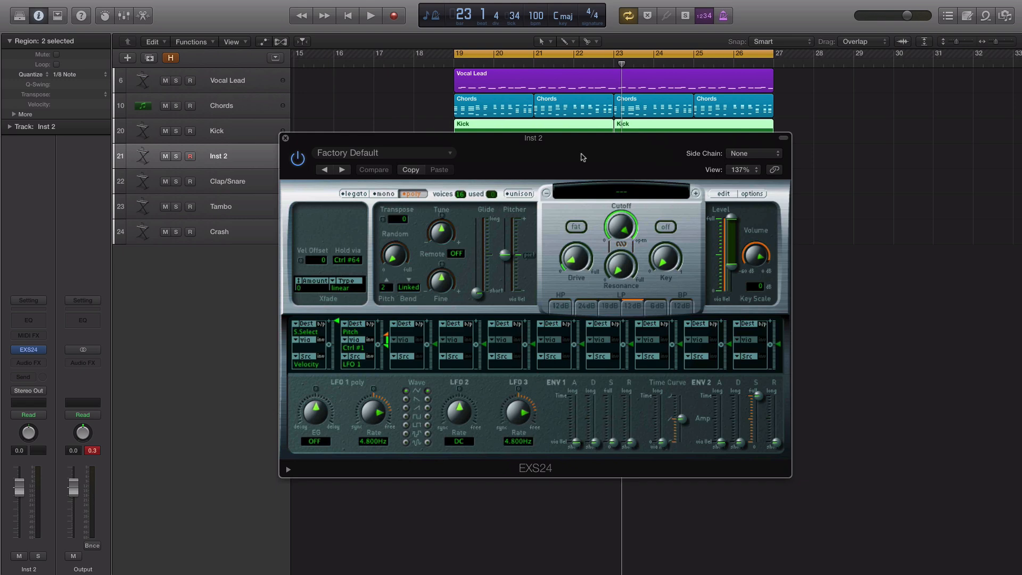
Open the EXS24 Instrument Editor and add the VEH3 Synths Root C 238.wav sample as a zone on key C0.
{"action": "left_click", "coordinate": [724, 195]}
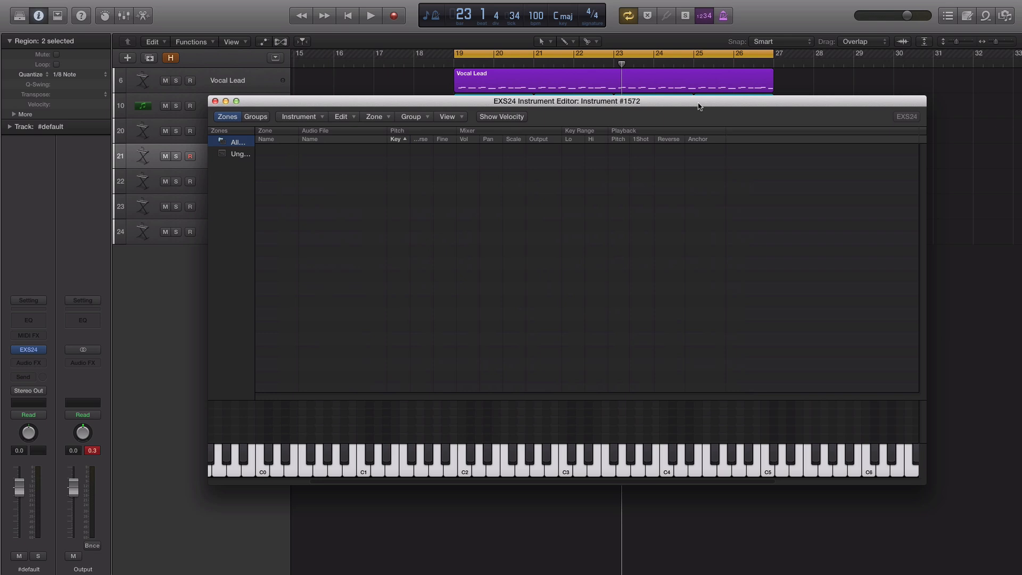
{"action": "left_click_drag", "start_coordinate": [1019, 261], "coordinate": [598, 285]}
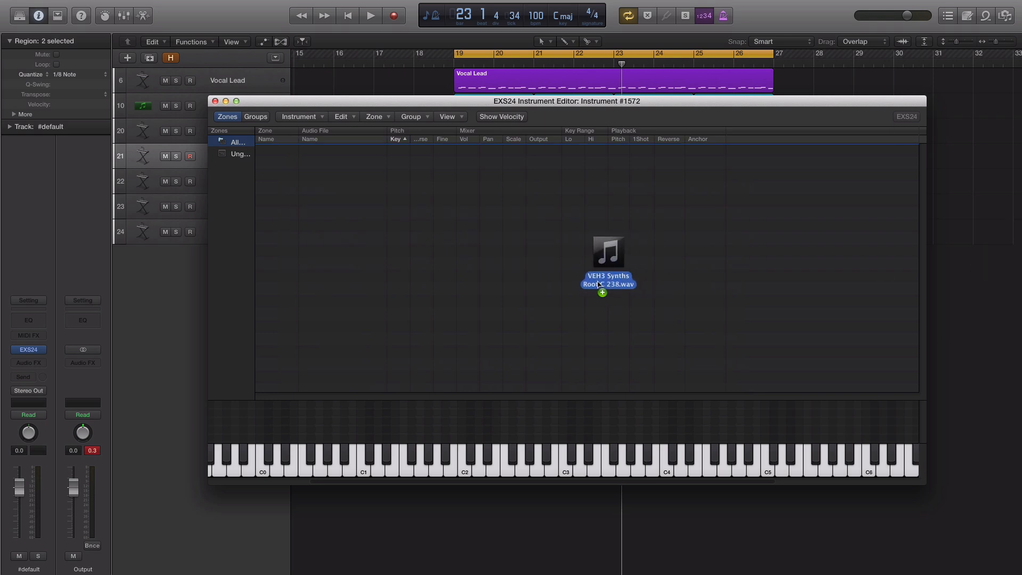
{"action": "mouse_move", "coordinate": [598, 285]}
{"action": "left_mouse_down"}
{"action": "mouse_move", "coordinate": [283, 468]}
{"action": "mouse_move", "coordinate": [244, 469]}
{"action": "mouse_move", "coordinate": [262, 470]}
{"action": "left_mouse_up"}
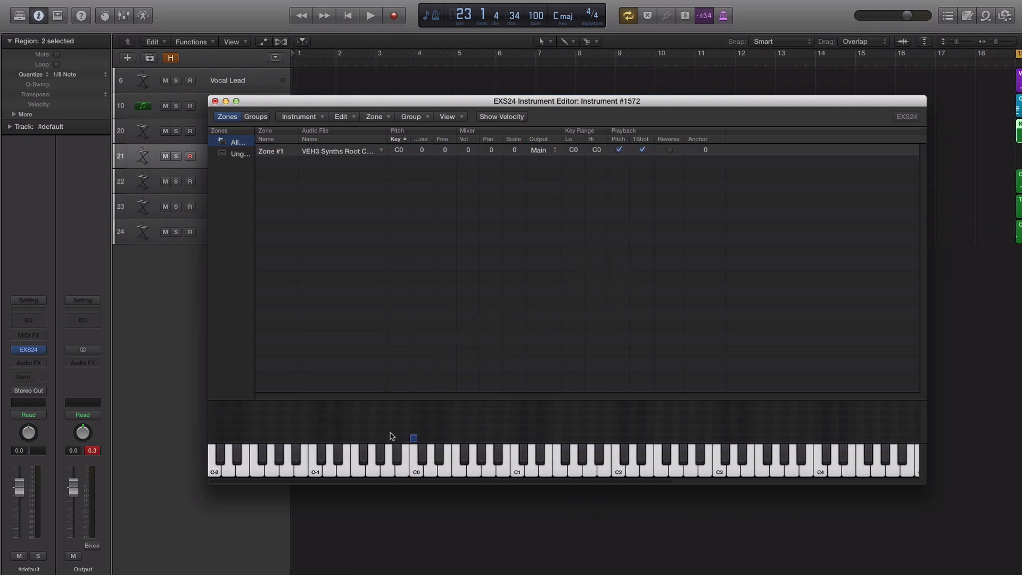
Extend the sample zone's key range to C-2 through C2, turn off its 1Shot playback, and audition several keys.
{"action": "left_click_drag", "start_coordinate": [411, 439], "coordinate": [263, 439]}
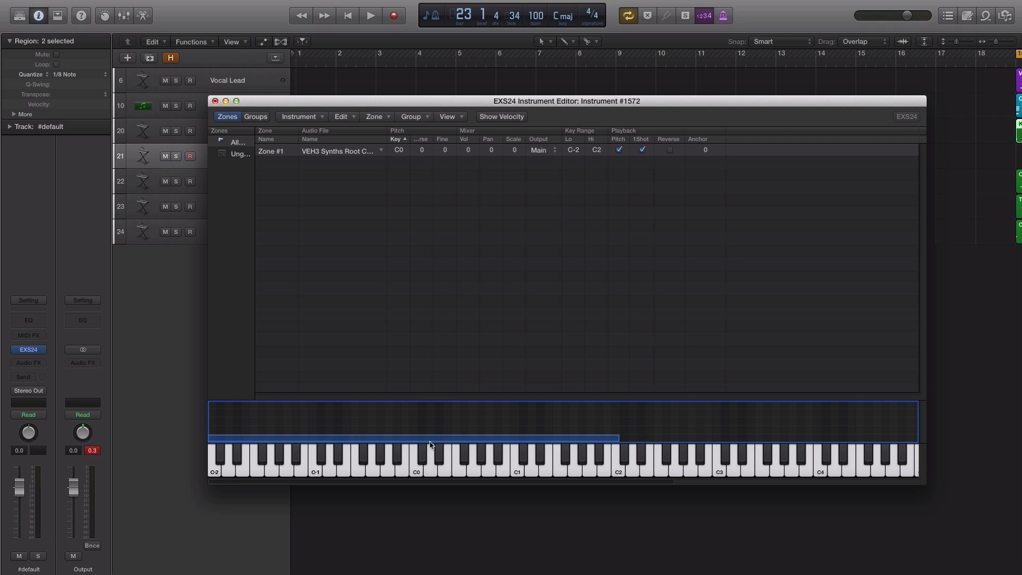
{"action": "left_click", "coordinate": [384, 471]}
{"action": "left_click", "coordinate": [401, 469]}
{"action": "left_click", "coordinate": [415, 469]}
{"action": "left_click", "coordinate": [389, 469]}
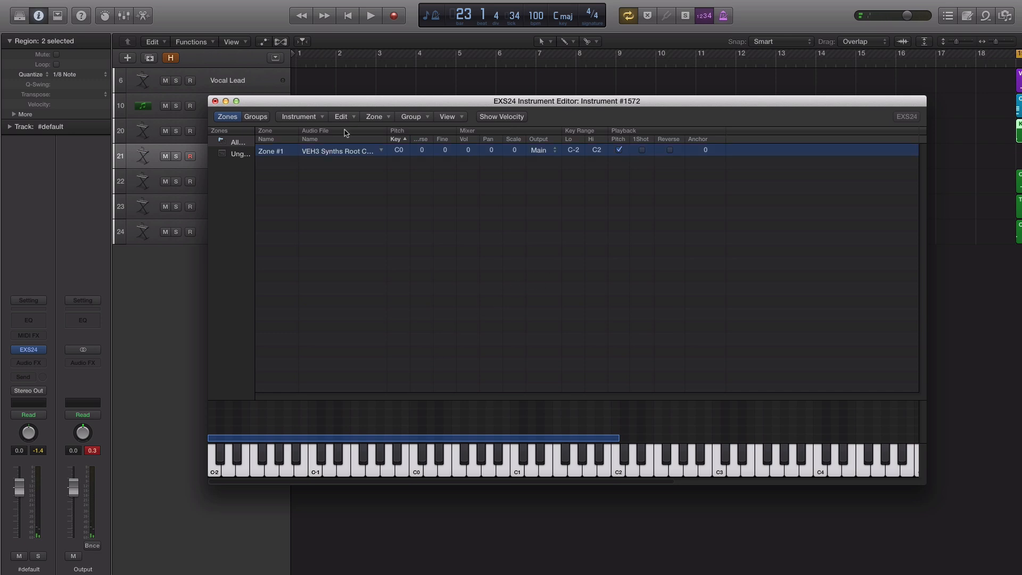
Close the Instrument Editor and save the sampler instrument as "lean on vocals" in the Sampler Instruments folder.
{"action": "left_click", "coordinate": [215, 101]}
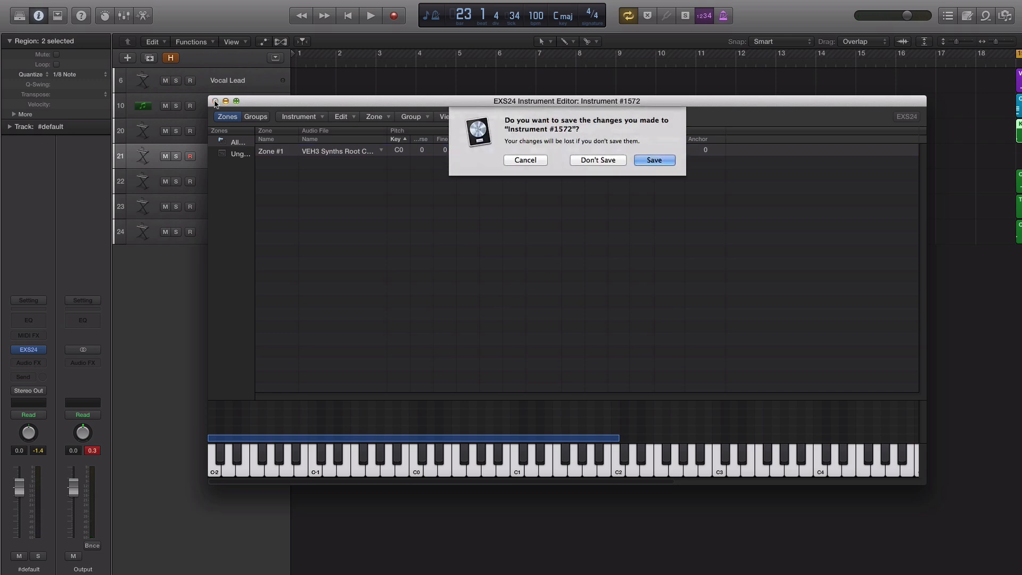
{"action": "left_click", "coordinate": [654, 160]}
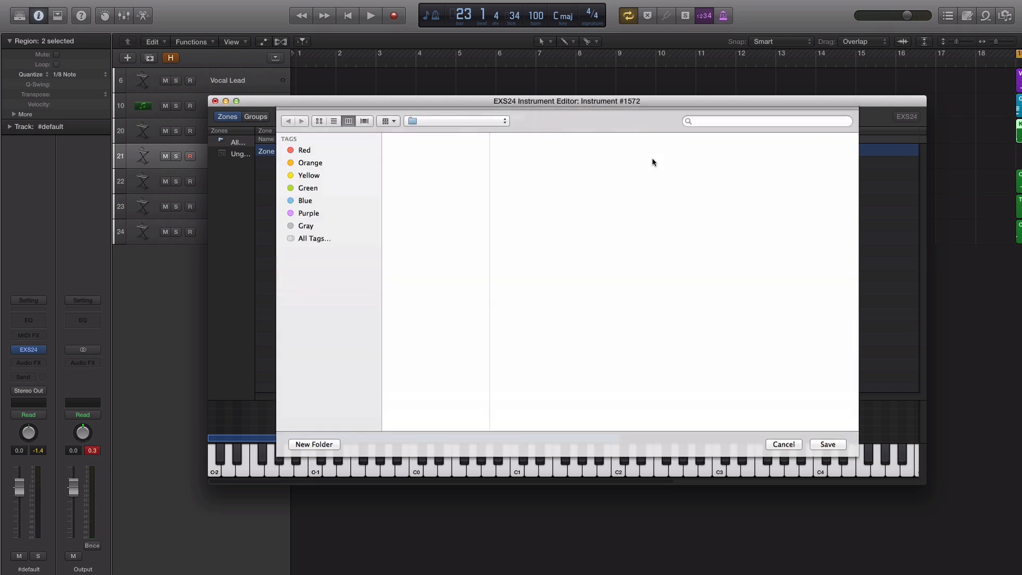
{"action": "type", "text": "lean on "}
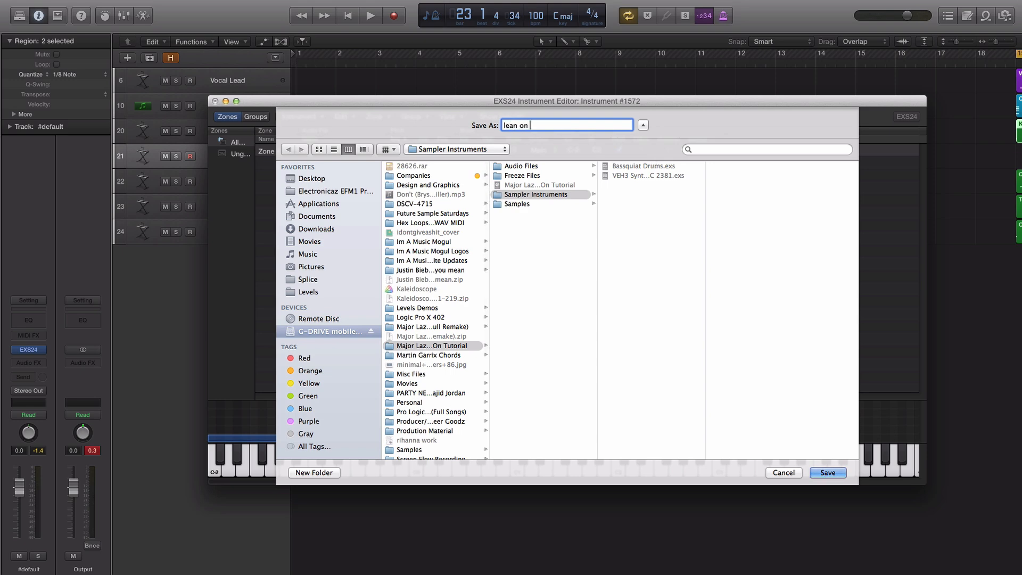
{"action": "type", "text": "vocals"}
{"action": "key", "text": "Return"}
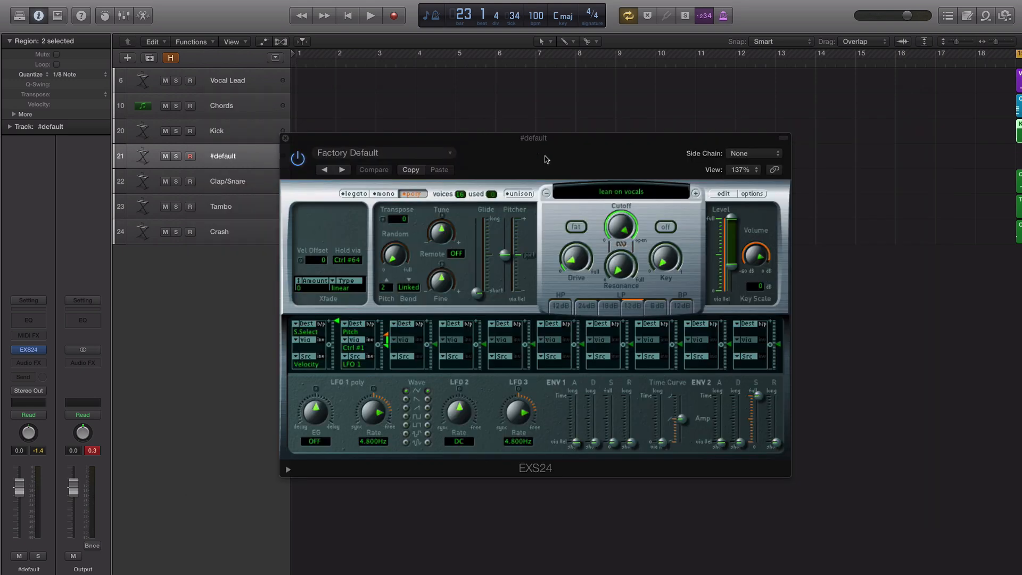
Close the EXS24 plug-in window and bring the regions starting at bar 19 into view.
{"action": "left_click_drag", "start_coordinate": [547, 159], "coordinate": [617, 166]}
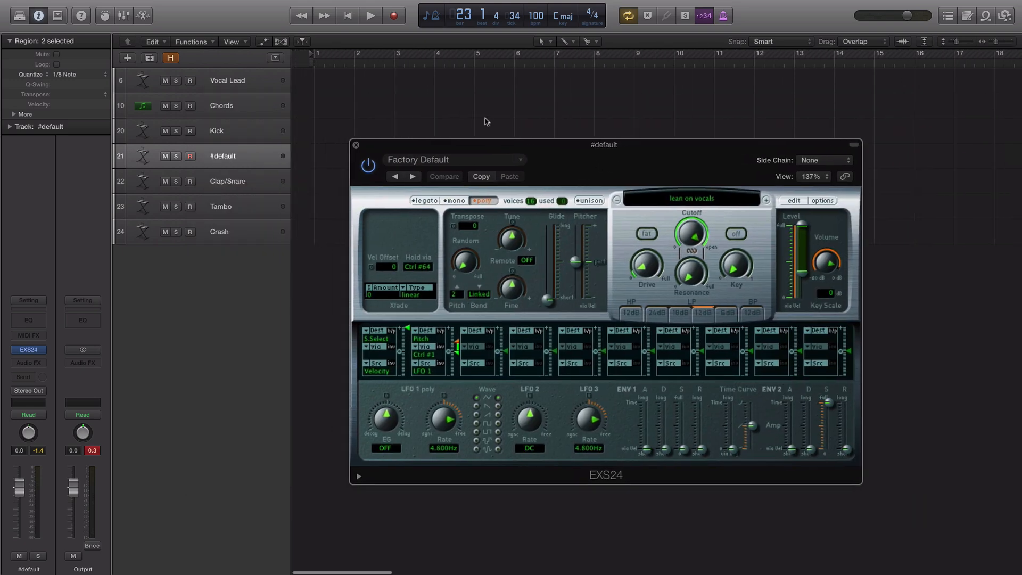
{"action": "scroll", "coordinate": [485, 121], "scroll_direction": "right", "scroll_amount": 10}
{"action": "scroll", "coordinate": [485, 122], "scroll_direction": "right", "scroll_amount": 3}
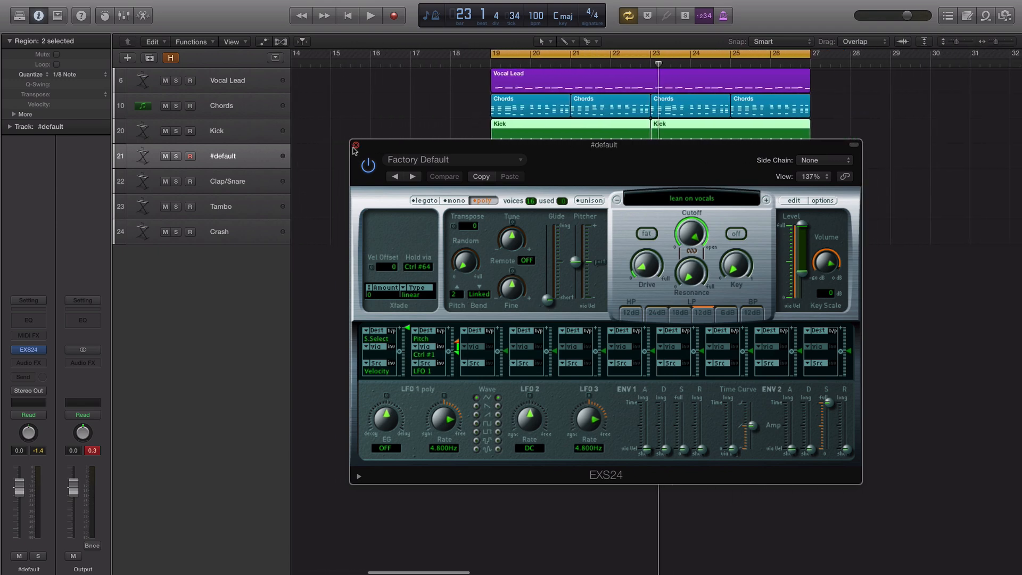
{"action": "left_click", "coordinate": [356, 145]}
Mute every track except Kick, and solo the #default and Kick tracks.
{"action": "left_click_drag", "start_coordinate": [168, 157], "coordinate": [165, 241]}
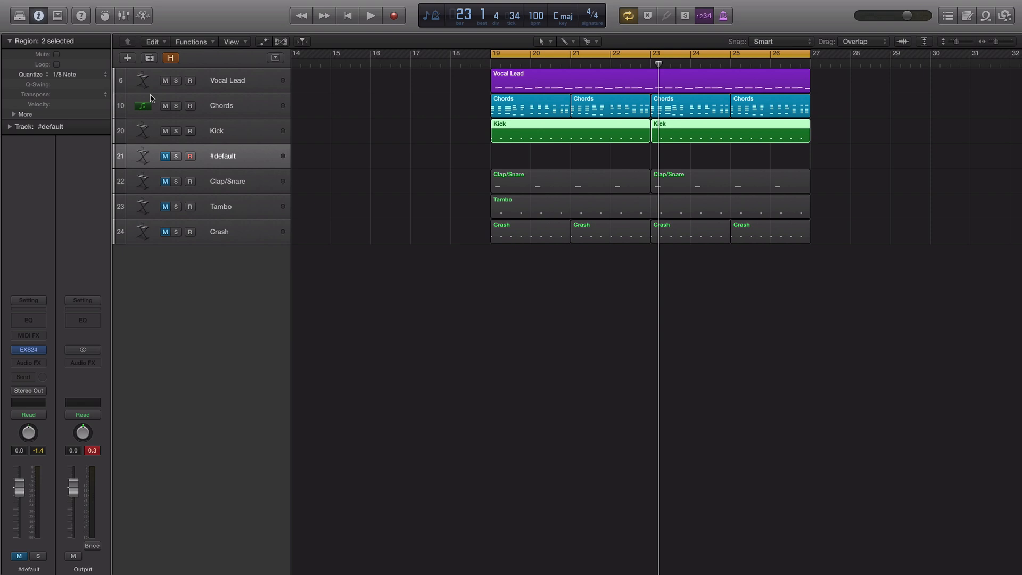
{"action": "left_click_drag", "start_coordinate": [164, 106], "coordinate": [167, 80]}
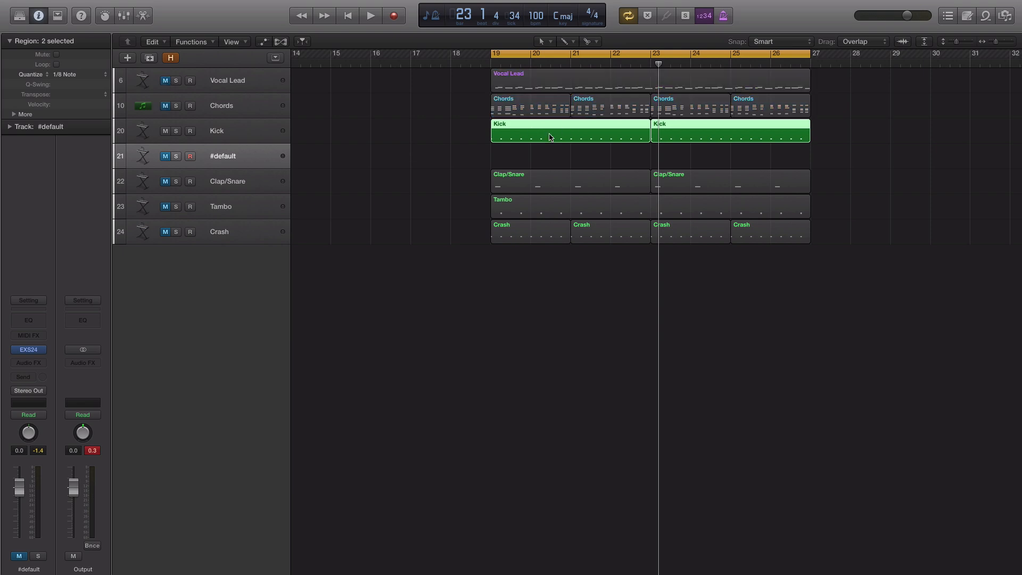
{"action": "left_click", "coordinate": [176, 155]}
{"action": "left_click", "coordinate": [176, 132]}
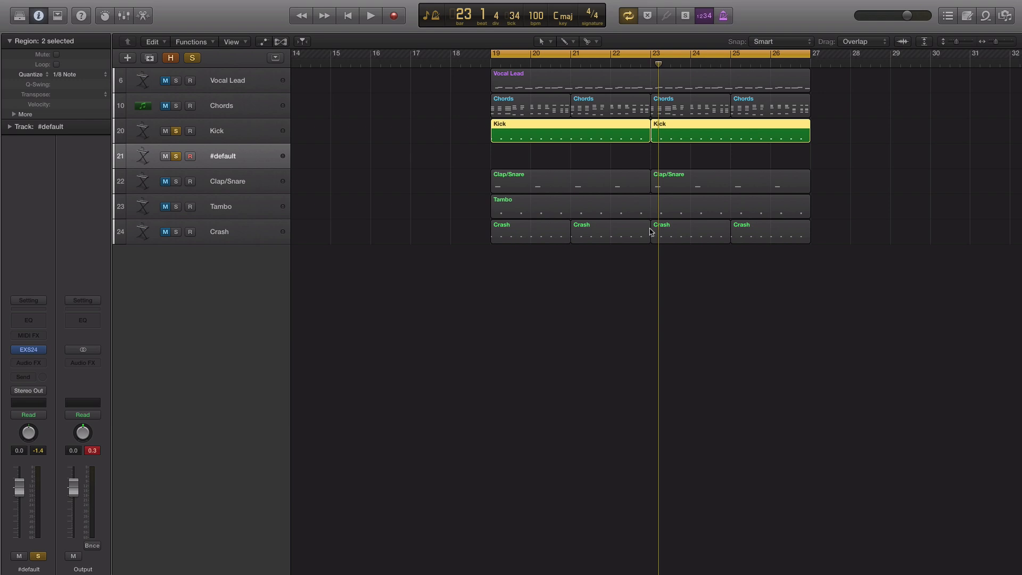
Create a one-bar MIDI region at bar 19 on the #default track and open it in the Piano Roll.
{"action": "left_click", "coordinate": [509, 156]}
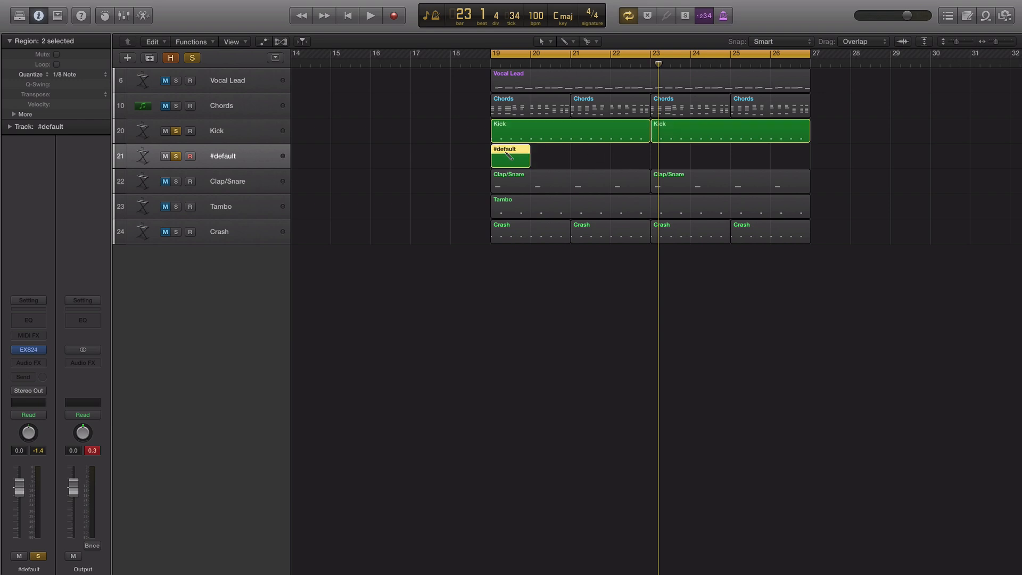
{"action": "double_click", "coordinate": [531, 165]}
{"action": "key", "text": "space"}
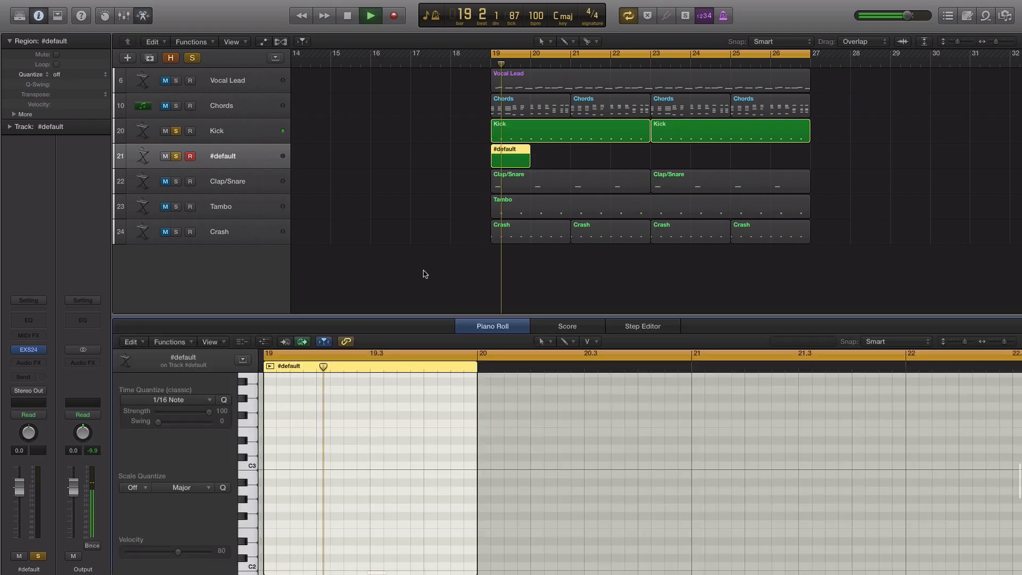
{"action": "scroll", "coordinate": [299, 484], "scroll_direction": "down", "scroll_amount": 6}
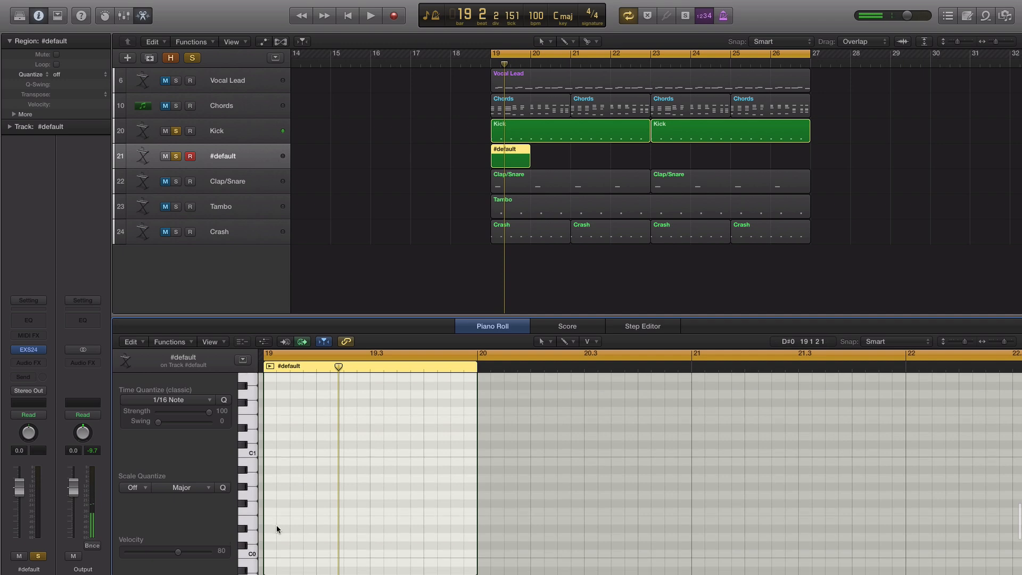
Place two consecutive sixteenth notes, A-1 and A#-1, on the third and fourth sixteenths of beat 1 in bar 19.
{"action": "left_click", "coordinate": [270, 517]}
{"action": "left_click_drag", "start_coordinate": [270, 518], "coordinate": [271, 537]}
{"action": "scroll", "coordinate": [333, 525], "scroll_direction": "right", "scroll_amount": 2}
{"action": "scroll", "coordinate": [333, 526], "scroll_direction": "left", "scroll_amount": 3}
{"action": "scroll", "coordinate": [333, 526], "scroll_direction": "down", "scroll_amount": 2}
{"action": "scroll", "coordinate": [333, 526], "scroll_direction": "left", "scroll_amount": 3}
{"action": "scroll", "coordinate": [333, 526], "scroll_direction": "down", "scroll_amount": 5}
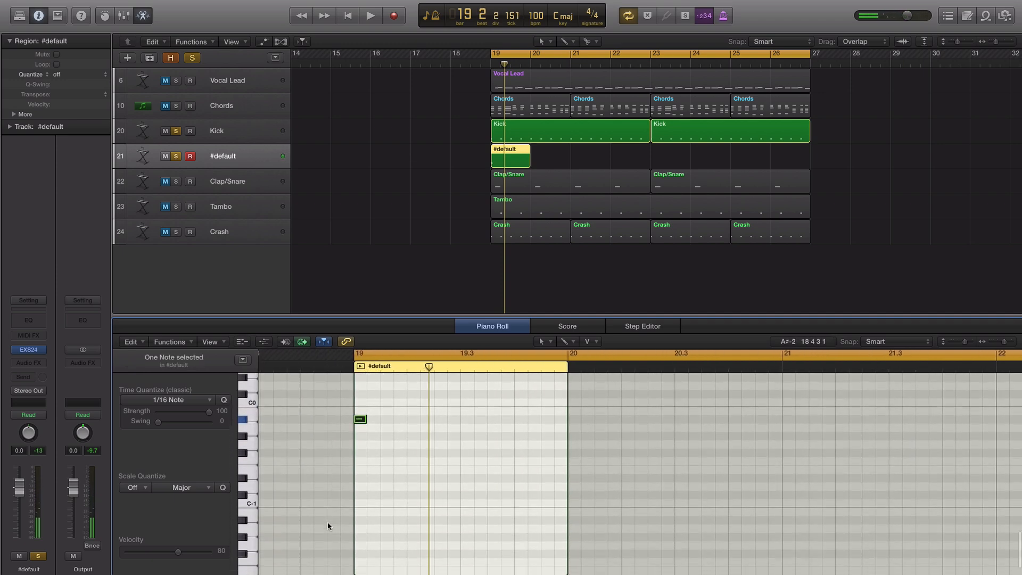
{"action": "left_click_drag", "start_coordinate": [363, 417], "coordinate": [405, 417]}
{"action": "key", "text": "space"}
{"action": "key", "text": "space"}
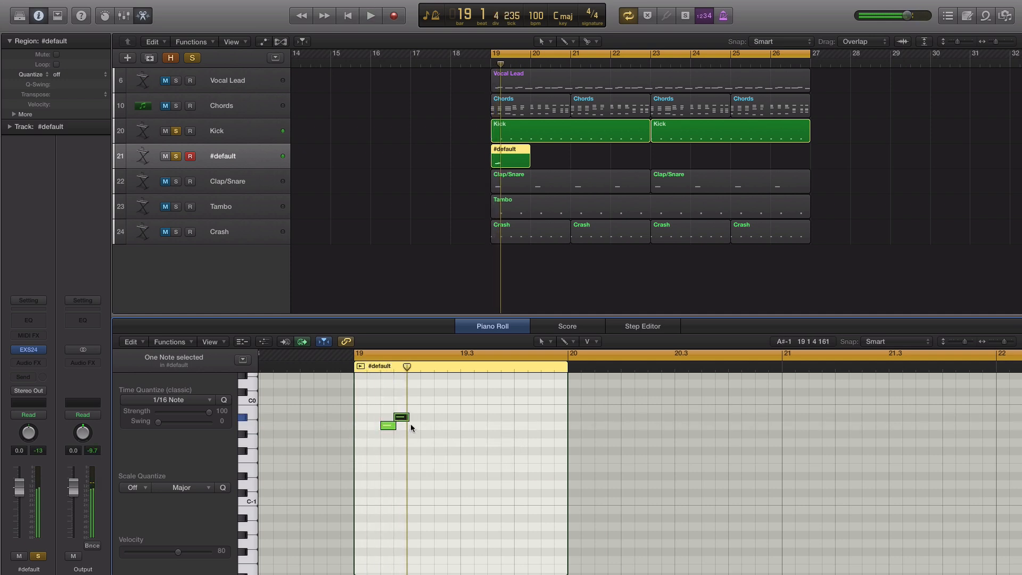
Play back the note pair and add a short G-1 note in beat 2 of bar 19.
{"action": "key", "text": "space"}
{"action": "key", "text": "space"}
{"action": "left_click", "coordinate": [428, 442], "text": "super"}
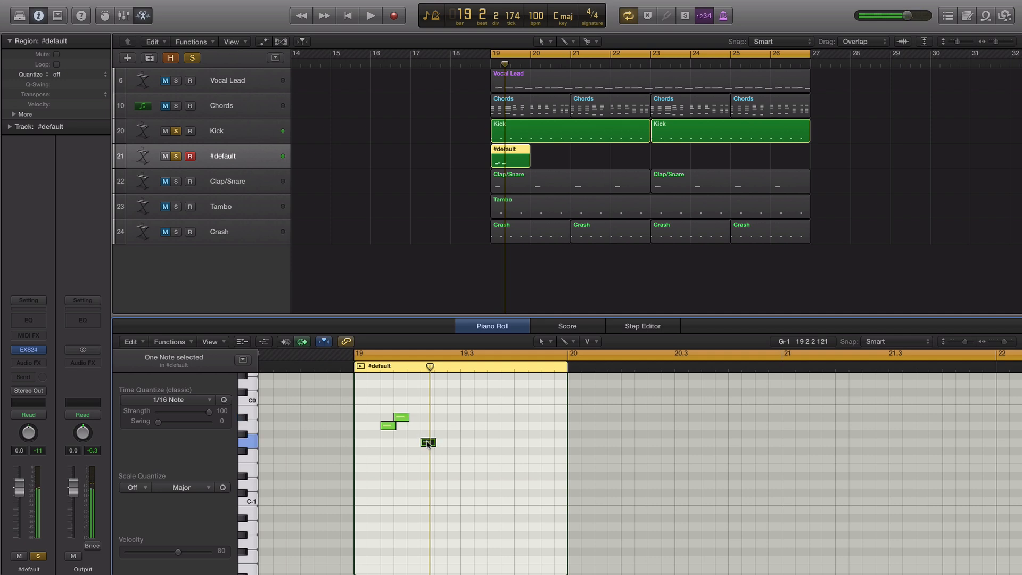
{"action": "key", "text": "space"}
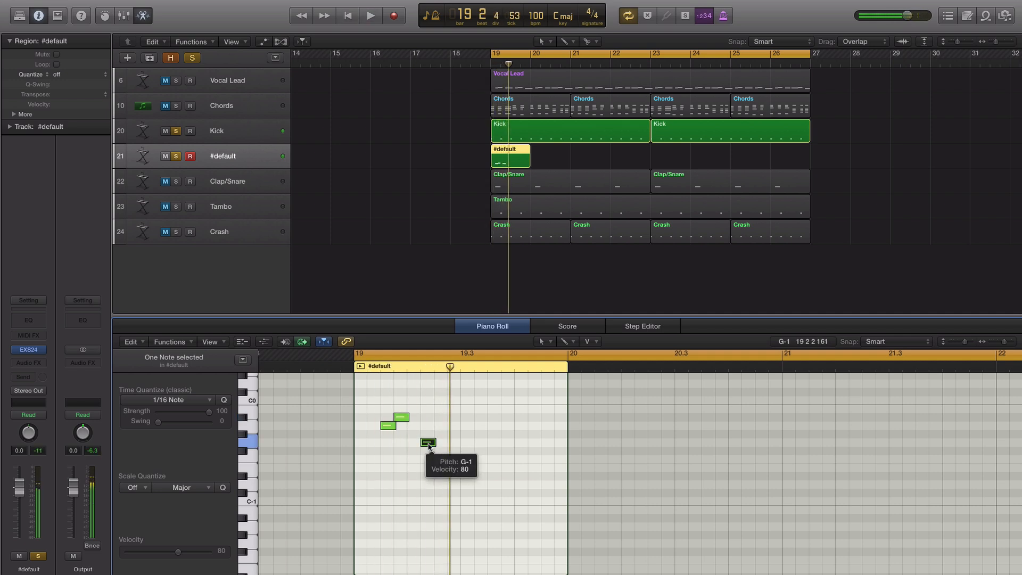
Shift the G-1 note one sixteenth later, lengthen it to three sixteenths, and copy the A-1/A#-1 pair to the second half of beat 3.
{"action": "left_click_drag", "start_coordinate": [436, 446], "coordinate": [490, 429]}
{"action": "key", "text": "space"}
{"action": "key", "text": "space"}
{"action": "key", "text": "space"}
{"action": "key", "text": "space"}
{"action": "key", "text": "space"}
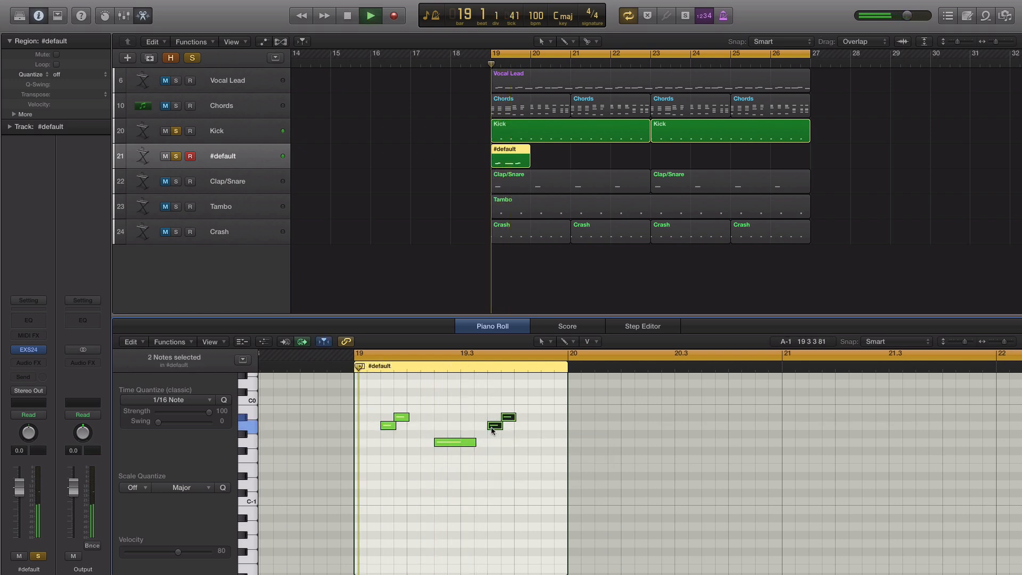
Add a D-1 note in the second half of beat 4 and stretch it slightly past the start of bar 20.
{"action": "scroll", "coordinate": [490, 434], "scroll_direction": "right", "scroll_amount": 4}
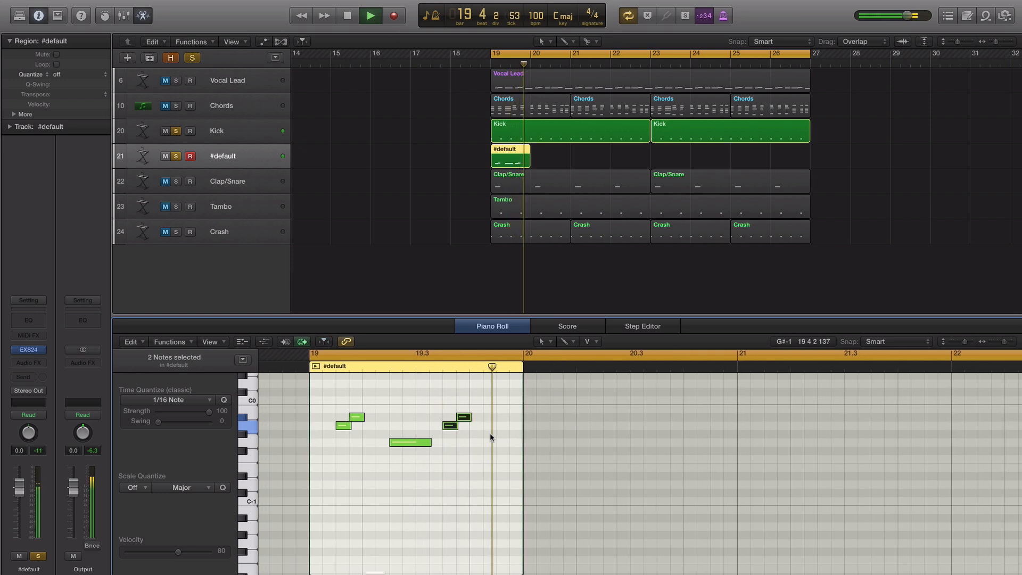
{"action": "key", "text": "space"}
{"action": "left_click", "coordinate": [472, 483], "text": "super"}
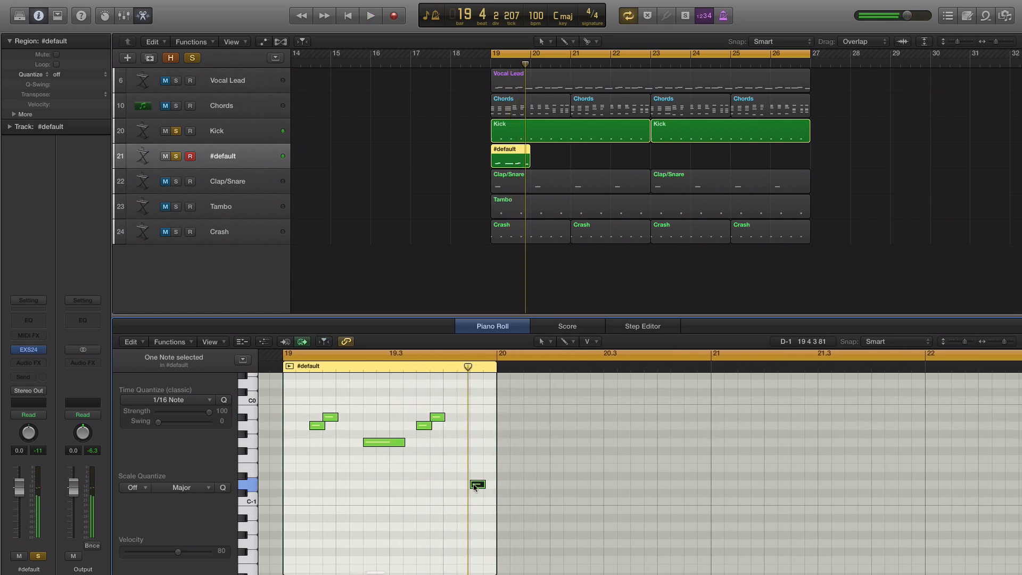
{"action": "left_click_drag", "start_coordinate": [484, 483], "coordinate": [506, 485]}
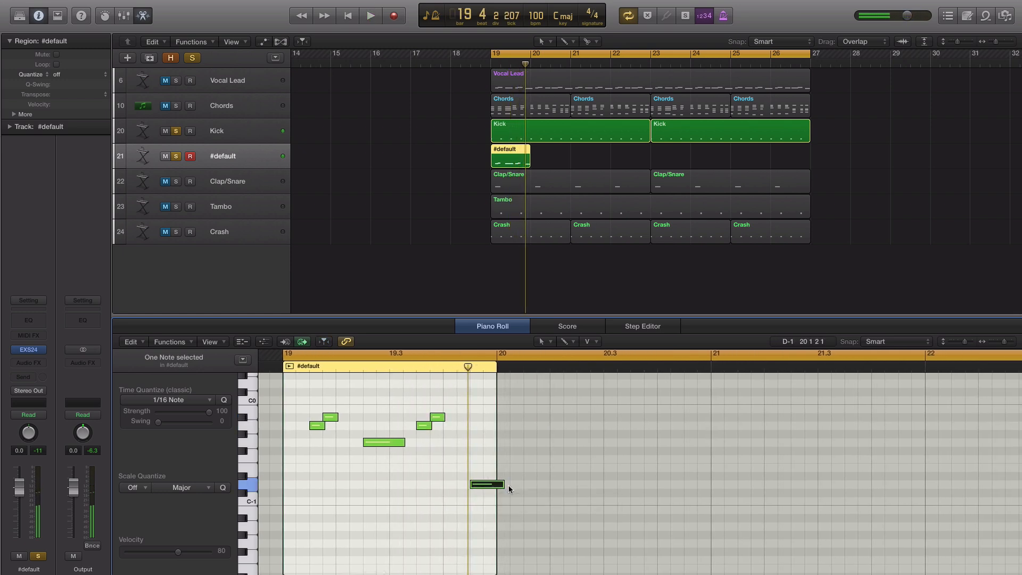
Extend the #default region to two bars, ending at bar 21, and play it back.
{"action": "left_click_drag", "start_coordinate": [534, 158], "coordinate": [570, 158]}
{"action": "key", "text": "space"}
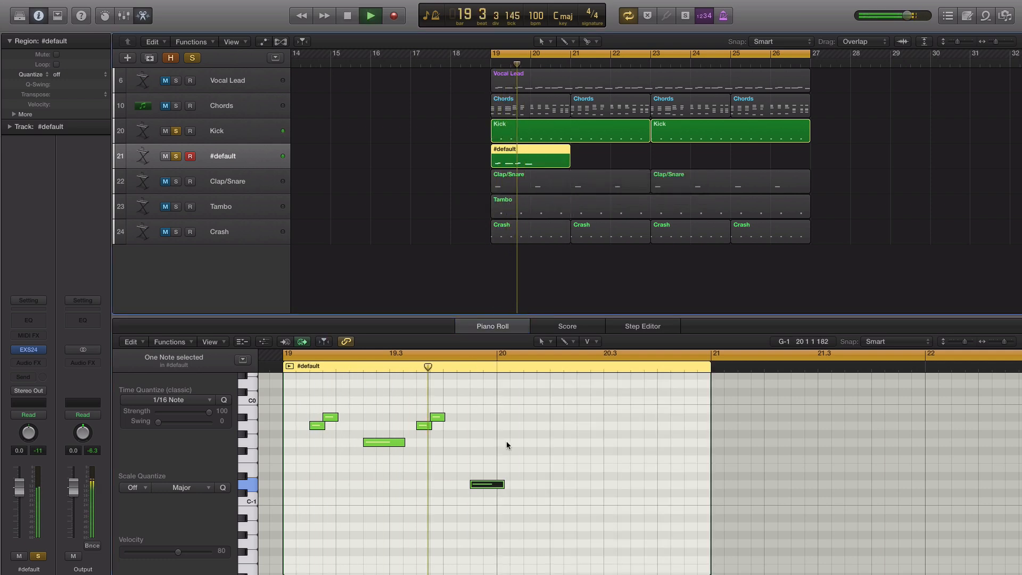
{"action": "key", "text": "space"}
Copy the A-1/A#-1 note pair to the second half of beat 1 in bar 20 and play it back.
{"action": "scroll", "coordinate": [506, 441], "scroll_direction": "right", "scroll_amount": 3}
{"action": "left_click_drag", "start_coordinate": [441, 439], "coordinate": [483, 425]}
{"action": "key", "text": "space"}
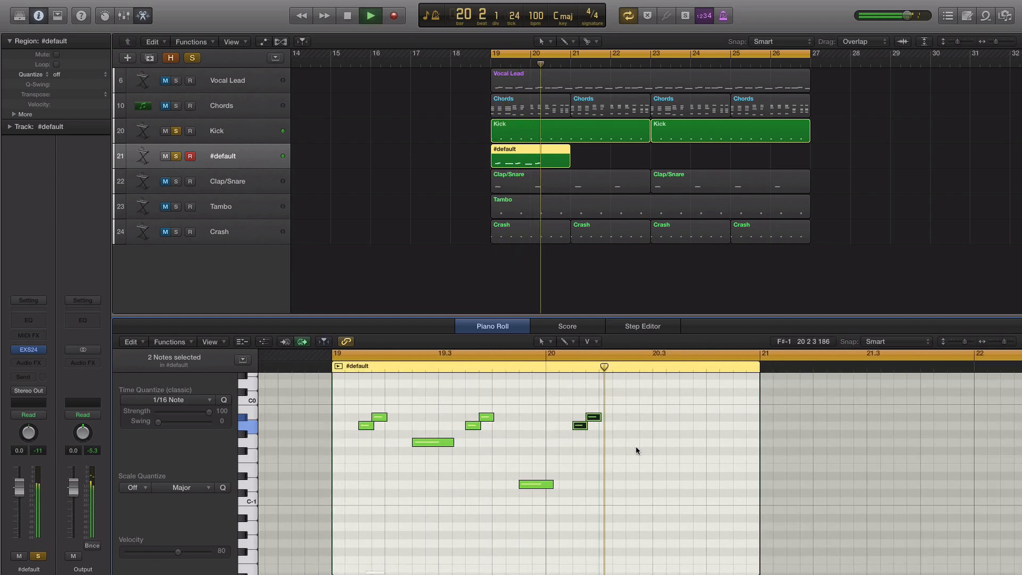
Add a G-1 note on the third sixteenth of beat 2 in bar 20.
{"action": "key", "text": "space"}
{"action": "left_click", "coordinate": [621, 442]}
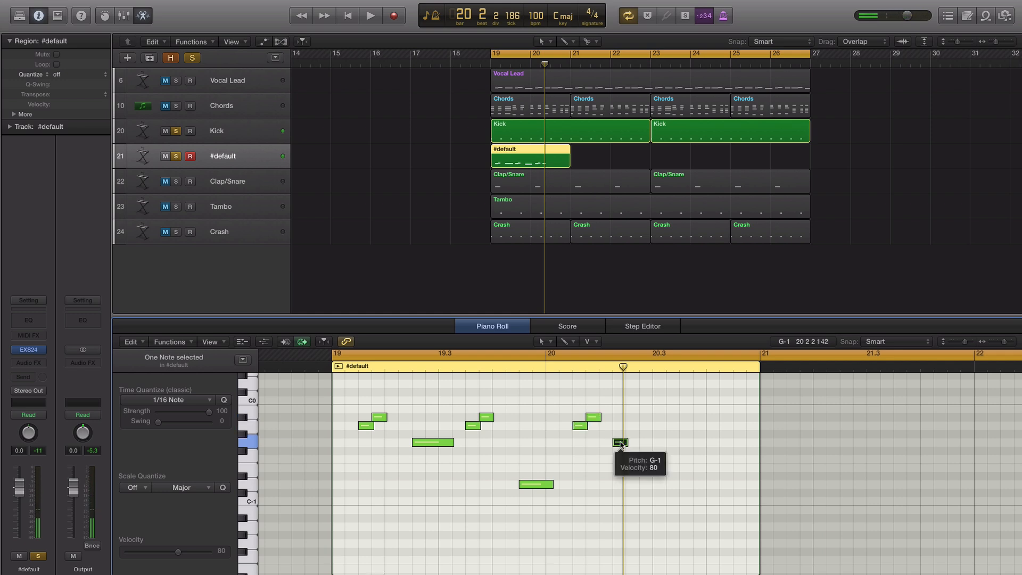
{"action": "left_click_drag", "start_coordinate": [621, 443], "coordinate": [639, 441]}
{"action": "left_click", "coordinate": [636, 448]}
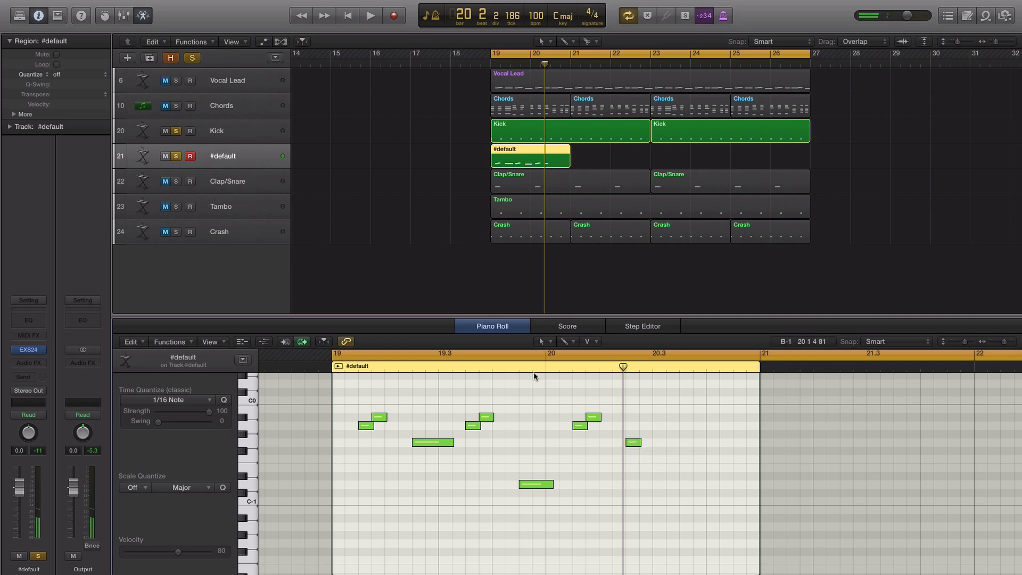
Set the cycle range from beat 4 of bar 19 to bar 21 and start playback.
{"action": "left_click", "coordinate": [502, 356]}
{"action": "left_click", "coordinate": [505, 366]}
{"action": "left_click_drag", "start_coordinate": [494, 356], "coordinate": [759, 356]}
{"action": "key", "text": "space"}
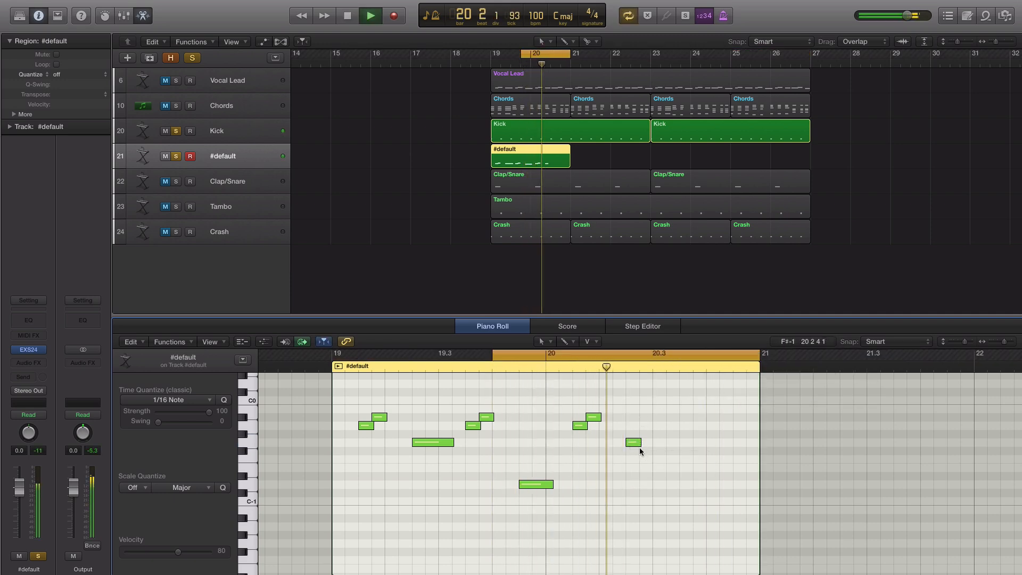
Lengthen bar 20's G-1 note to an eighth, add a matching G-1 note directly after it, and play back the result.
{"action": "key", "text": "space"}
{"action": "left_click_drag", "start_coordinate": [640, 441], "coordinate": [667, 456]}
{"action": "key", "text": "space"}
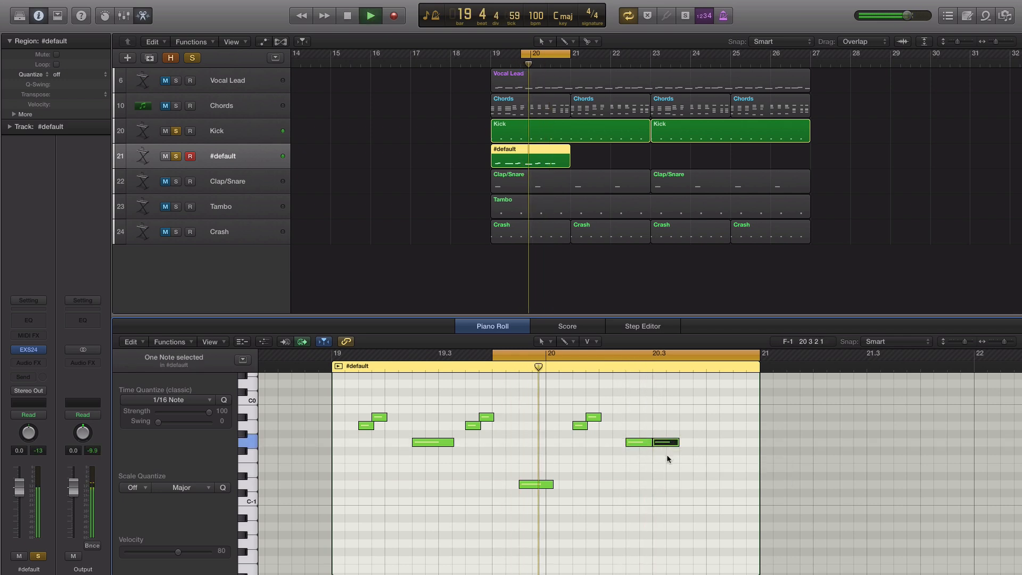
{"action": "key", "text": "space"}
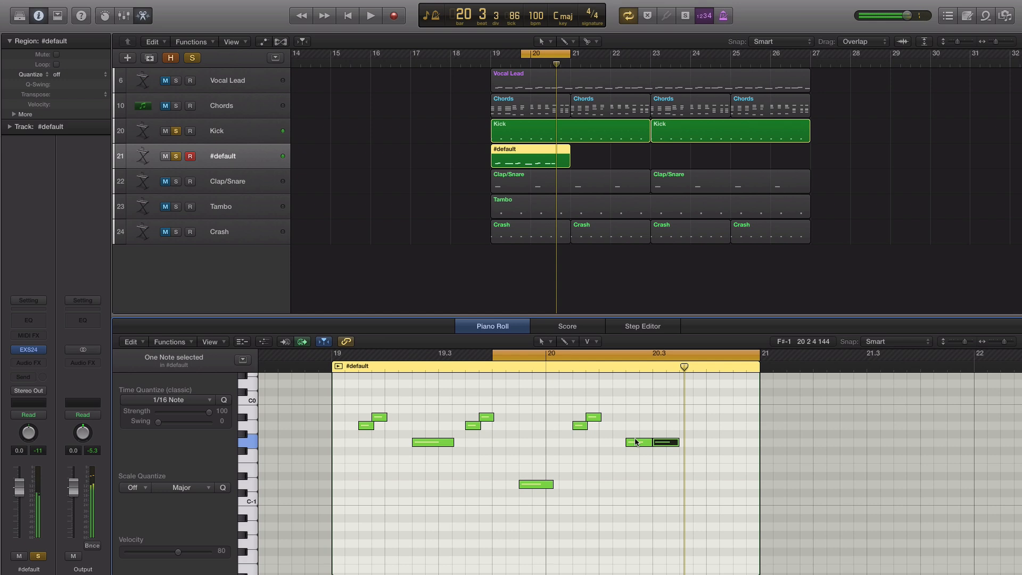
Copy bar 20's A-1/A#-1 pair to directly after the two G-1 notes and play it back.
{"action": "left_click", "coordinate": [580, 425]}
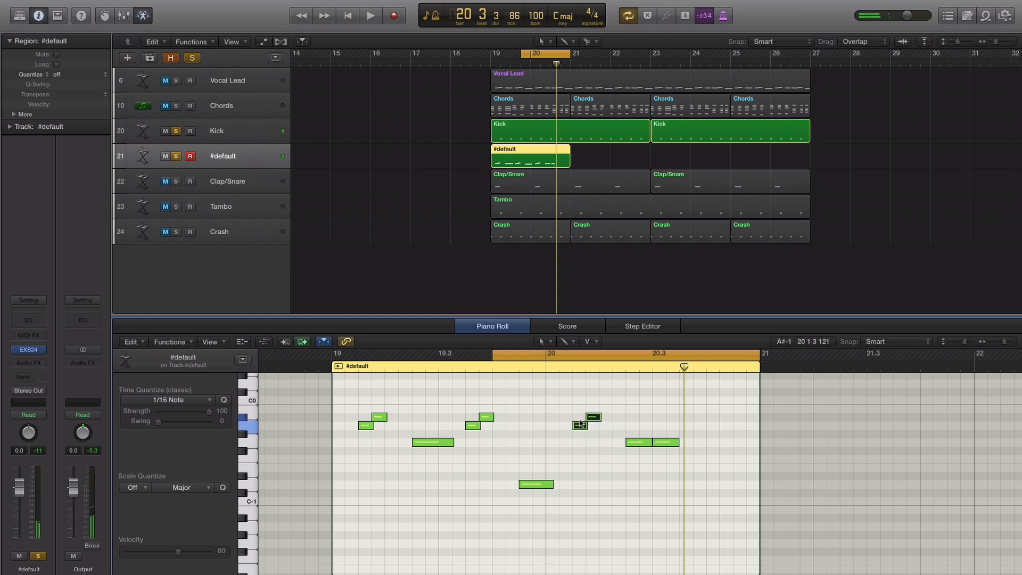
{"action": "left_click_drag", "start_coordinate": [580, 425], "coordinate": [687, 426]}
{"action": "key", "text": "space"}
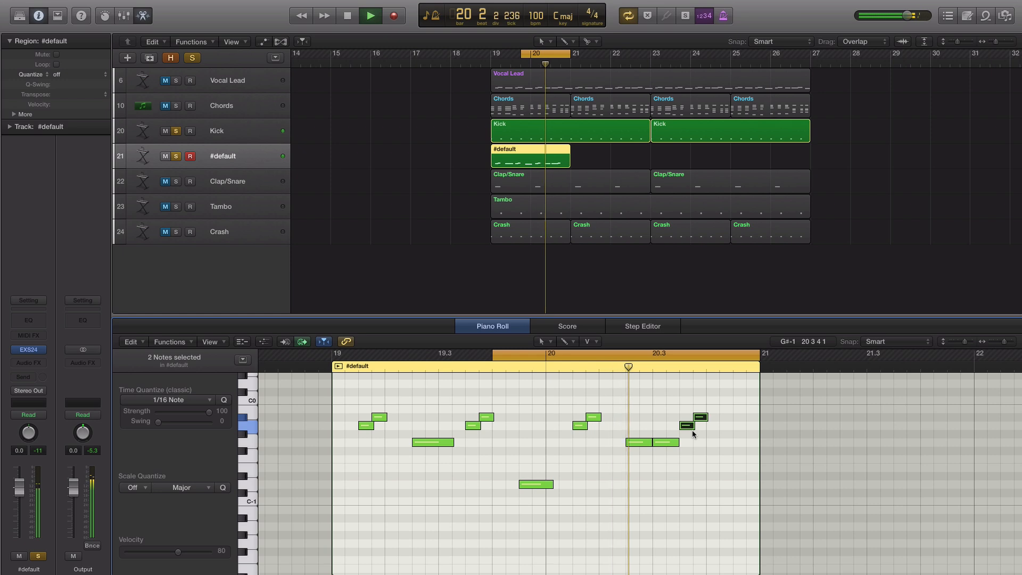
{"action": "key", "text": "space"}
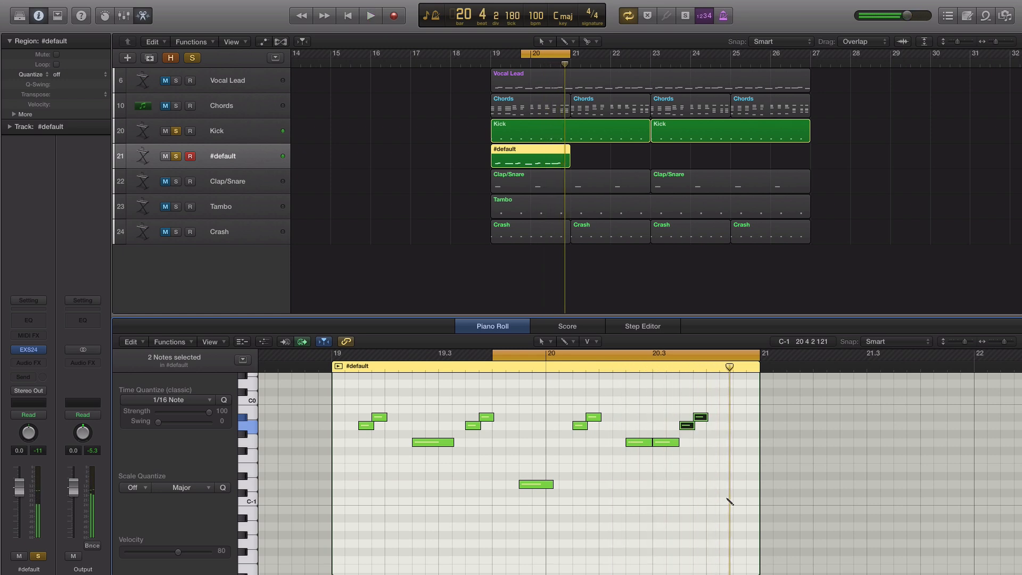
Add an eighth-length D-1 note on the third sixteenth of beat 4 in bar 20 and play it back.
{"action": "left_click", "coordinate": [725, 484]}
{"action": "left_click_drag", "start_coordinate": [726, 484], "coordinate": [756, 484]}
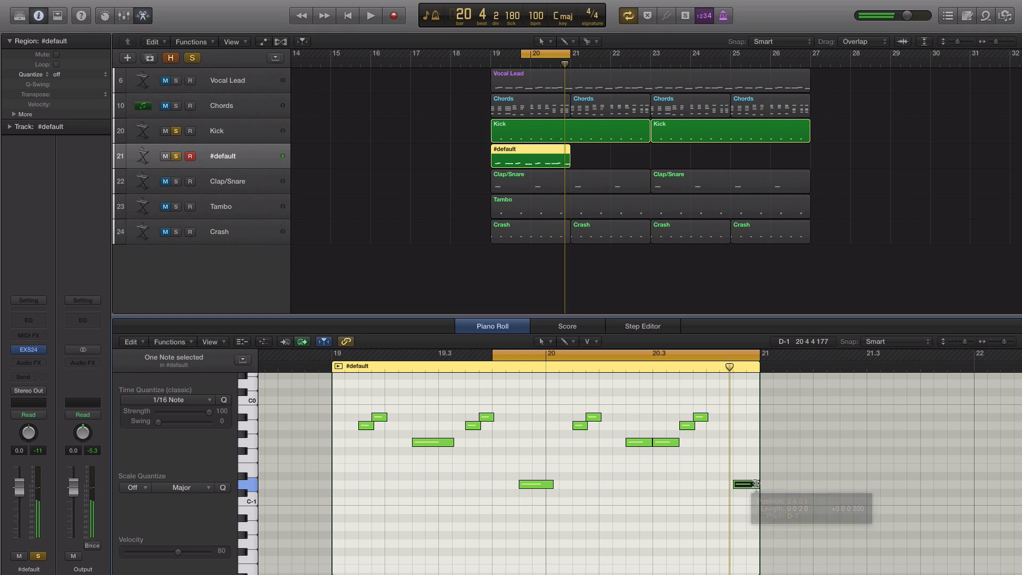
{"action": "key", "text": "space"}
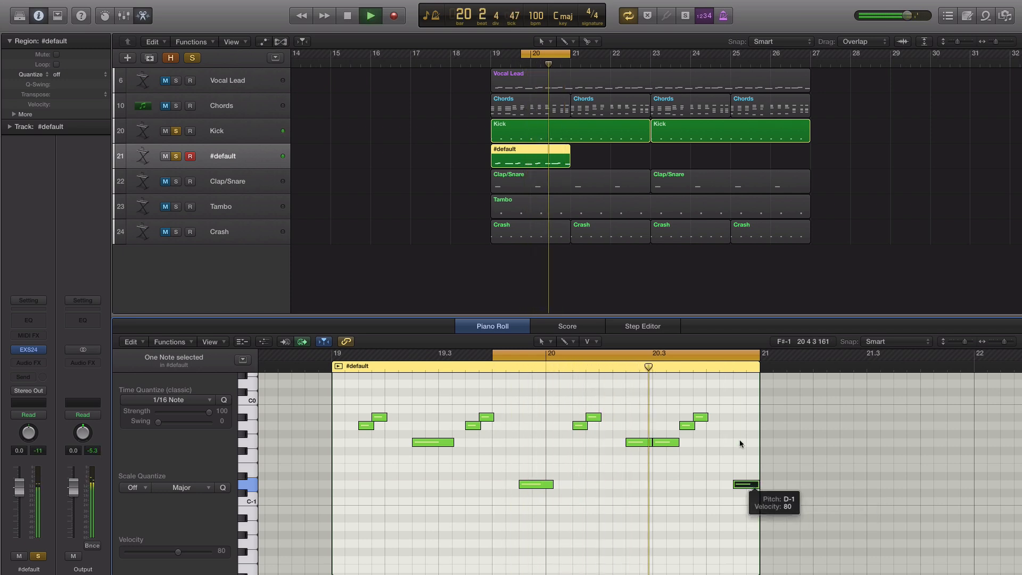
{"action": "key", "text": "space"}
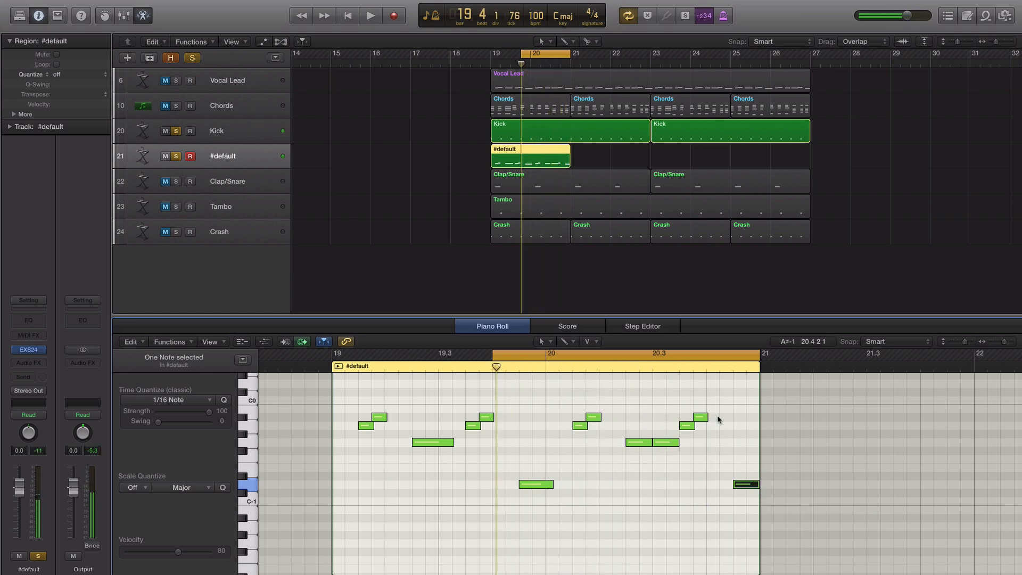
Lengthen all four A#-1 notes in bars 19 and 20 to eighths and play back the melody.
{"action": "left_click_drag", "start_coordinate": [717, 414], "coordinate": [459, 412]}
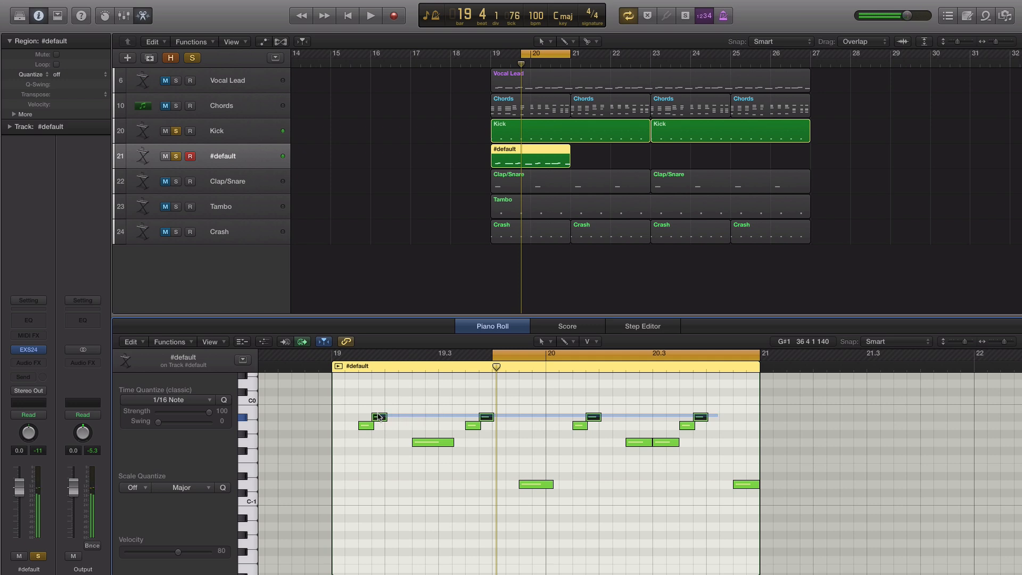
{"action": "left_click_drag", "start_coordinate": [379, 416], "coordinate": [397, 417]}
{"action": "key", "text": "space"}
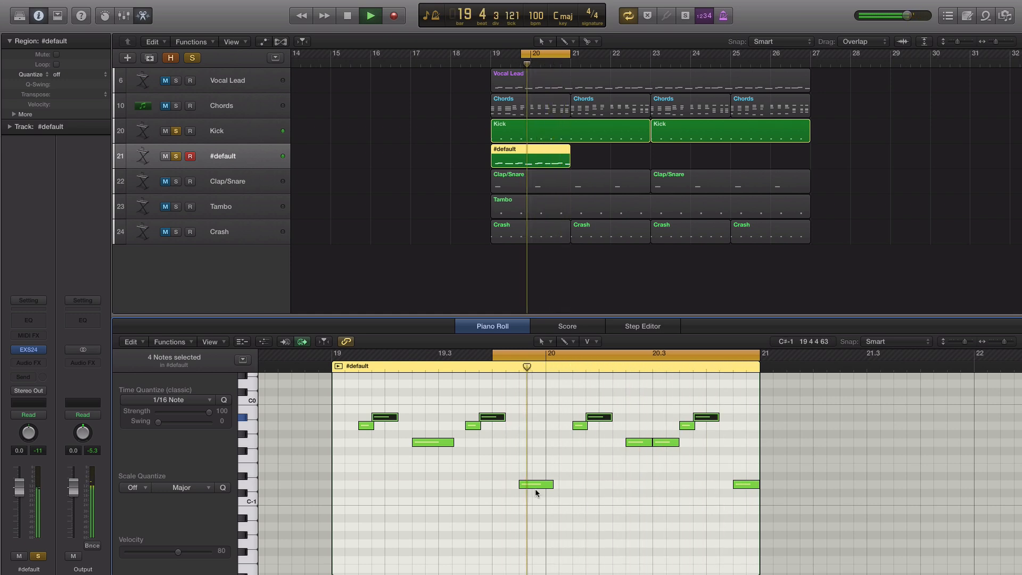
{"action": "key", "text": "space"}
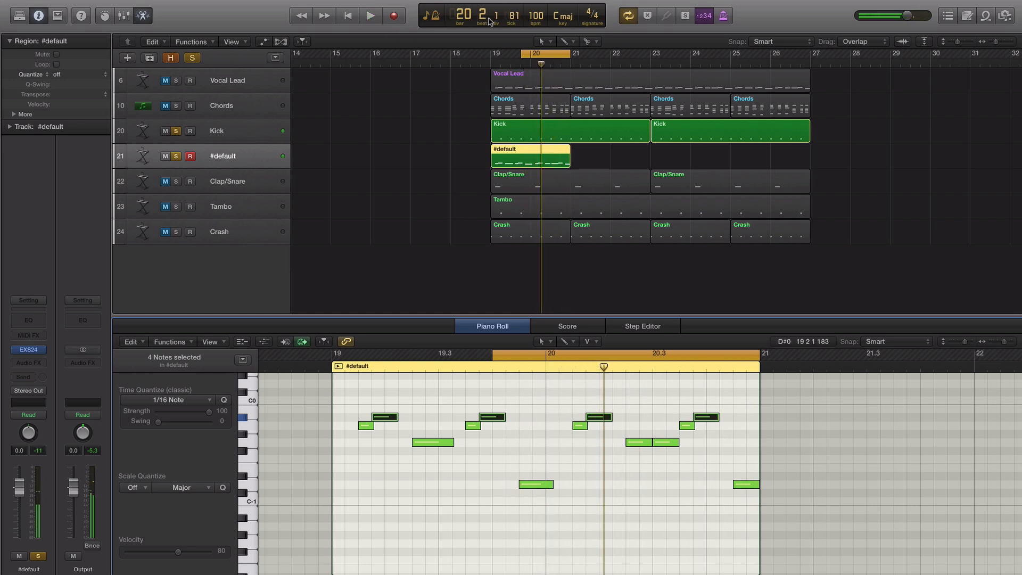
Set the cycle range from bar 19 to bar 21 and play through the whole two-bar melody.
{"action": "left_click_drag", "start_coordinate": [495, 55], "coordinate": [570, 54]}
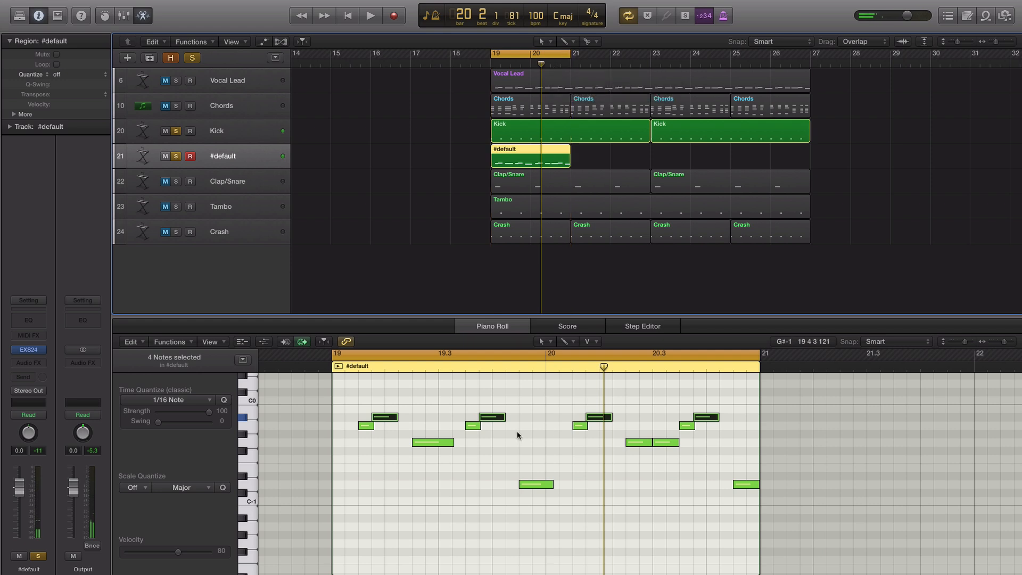
{"action": "key", "text": "space"}
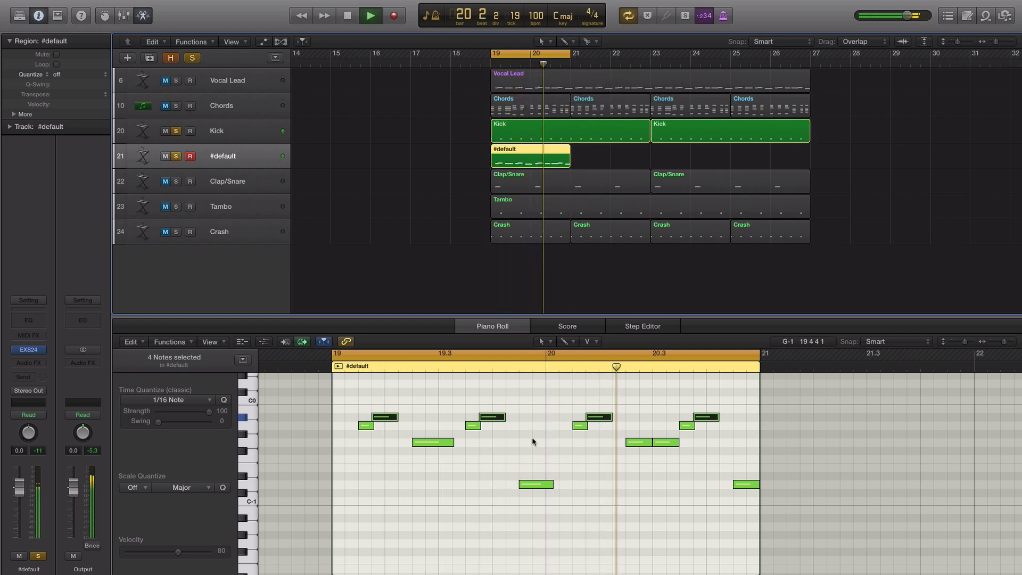
{"action": "key", "text": "space"}
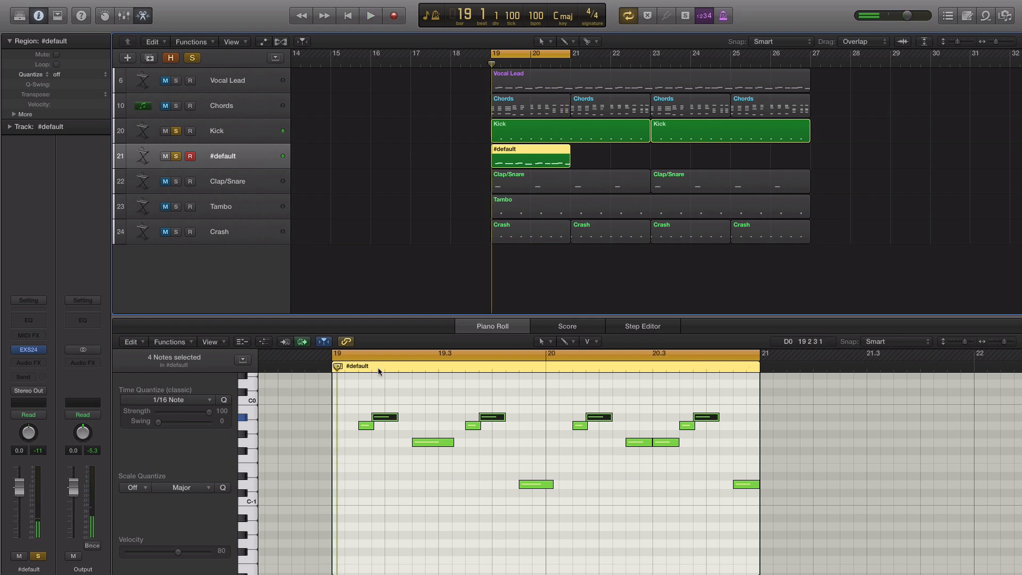
Open the #default track's EXS24, switch it to mono and set the pitch bend range to 4.
{"action": "left_click", "coordinate": [30, 349]}
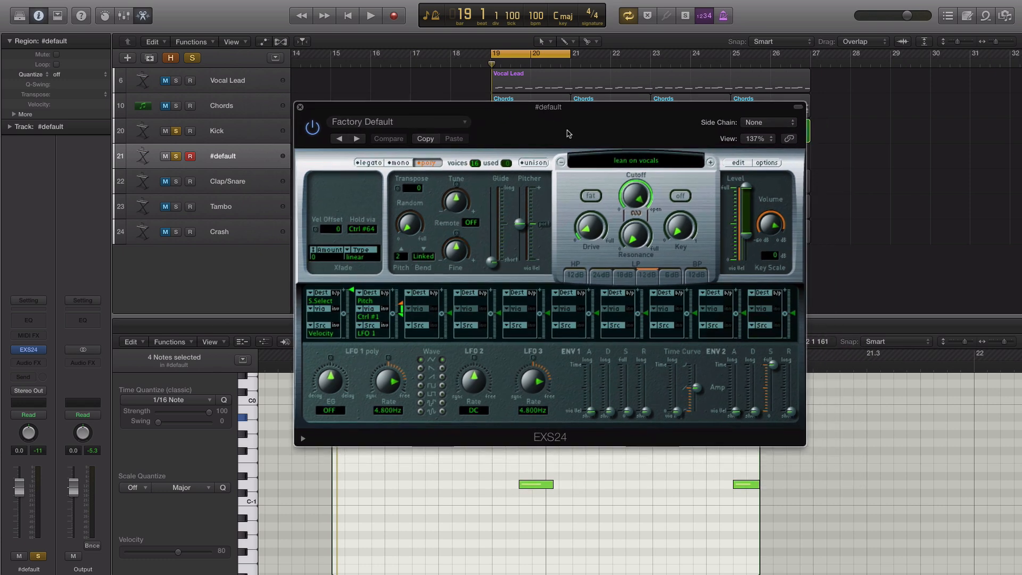
{"action": "left_click_drag", "start_coordinate": [568, 134], "coordinate": [562, 131]}
{"action": "left_click", "coordinate": [393, 160]}
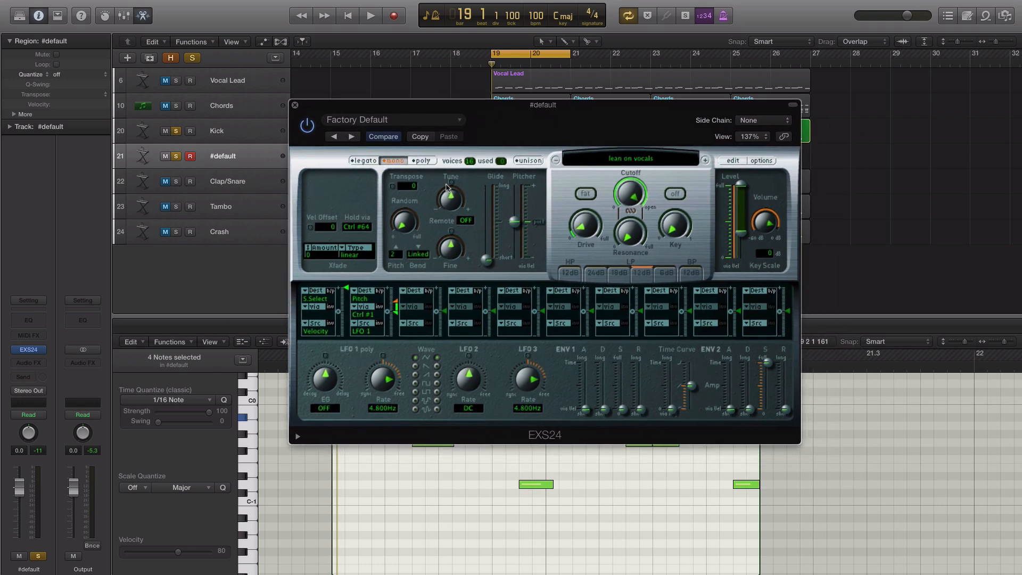
{"action": "left_click", "coordinate": [398, 257]}
{"action": "left_click", "coordinate": [397, 281]}
Raise the EXS24 Glide slightly above its minimum while listening to the cycle.
{"action": "key", "text": "space"}
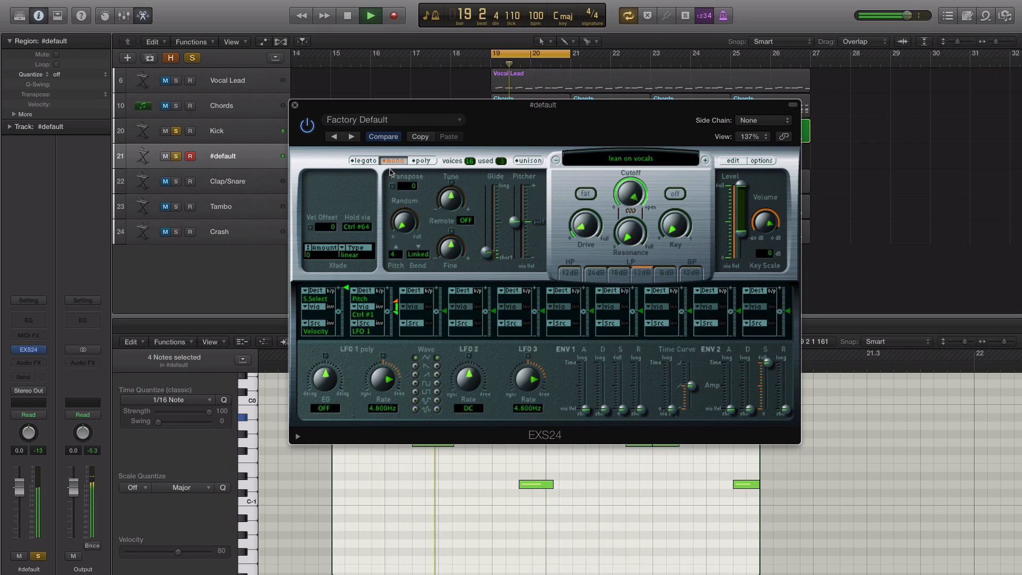
{"action": "mouse_move", "coordinate": [485, 252]}
{"action": "left_mouse_down"}
{"action": "mouse_move", "coordinate": [481, 203]}
{"action": "mouse_move", "coordinate": [483, 251]}
{"action": "left_mouse_up"}
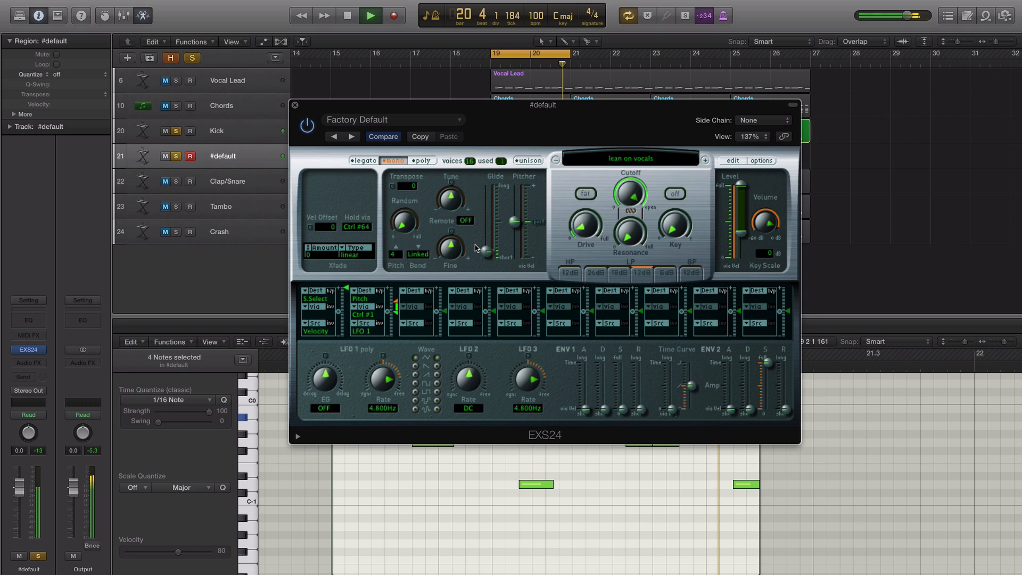
{"action": "key", "text": "space"}
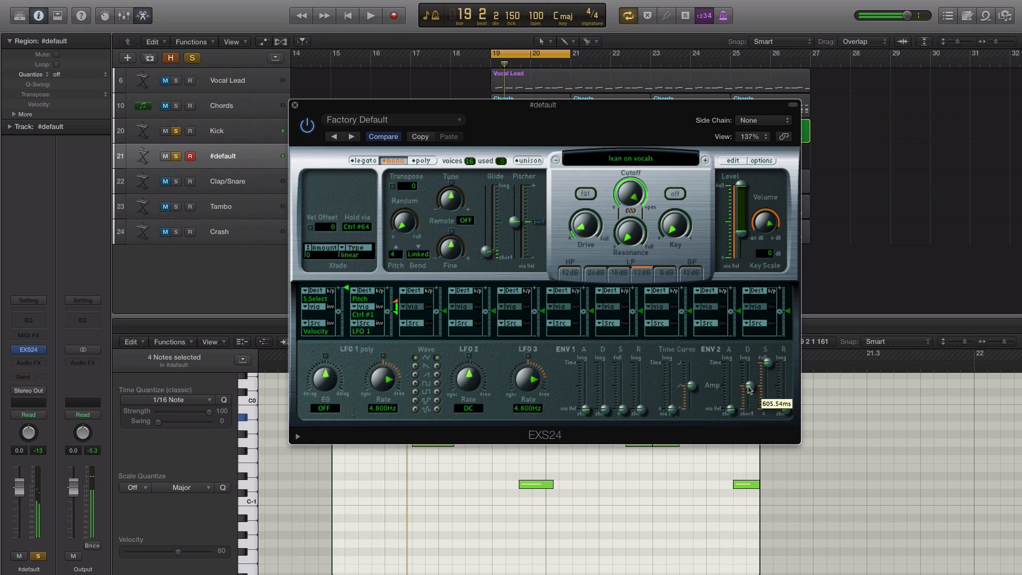
Set ENV 2's decay to about 605 ms, lower its sustain by roughly a quarter during playback, and close the EXS24.
{"action": "key", "text": "space"}
{"action": "mouse_move", "coordinate": [767, 362]}
{"action": "left_mouse_down"}
{"action": "mouse_move", "coordinate": [770, 437]}
{"action": "mouse_move", "coordinate": [773, 381]}
{"action": "left_mouse_up"}
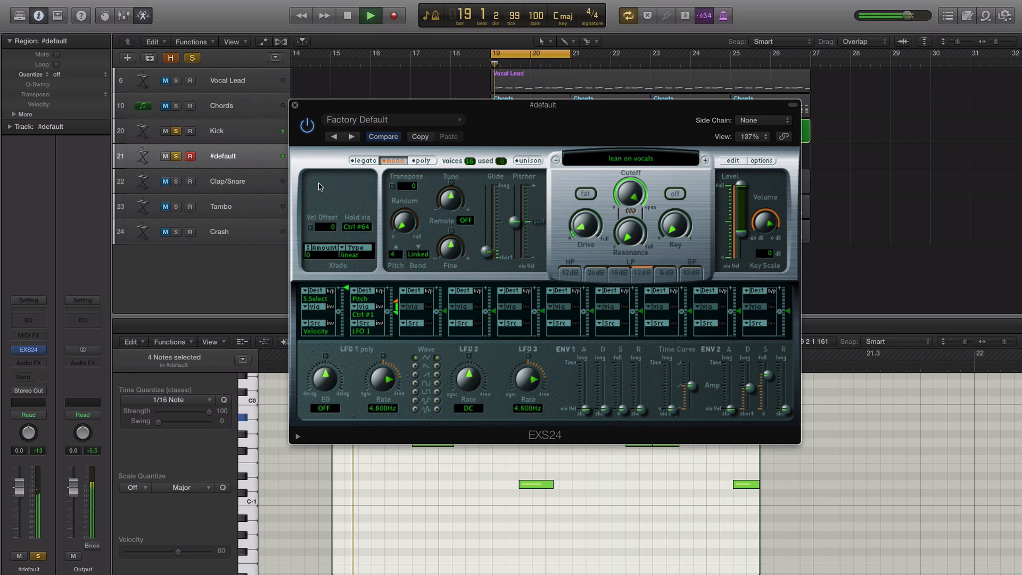
{"action": "key", "text": "space"}
{"action": "left_click", "coordinate": [294, 108]}
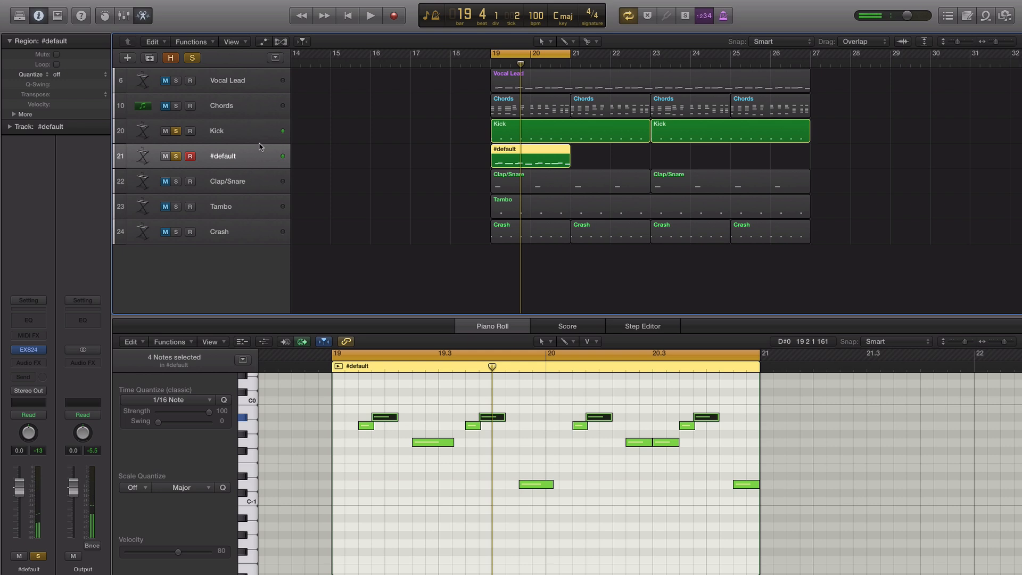
Take the Kick out of solo to hear the melody alone, and repeat the #default region three times up to bar 27.
{"action": "left_click", "coordinate": [177, 131]}
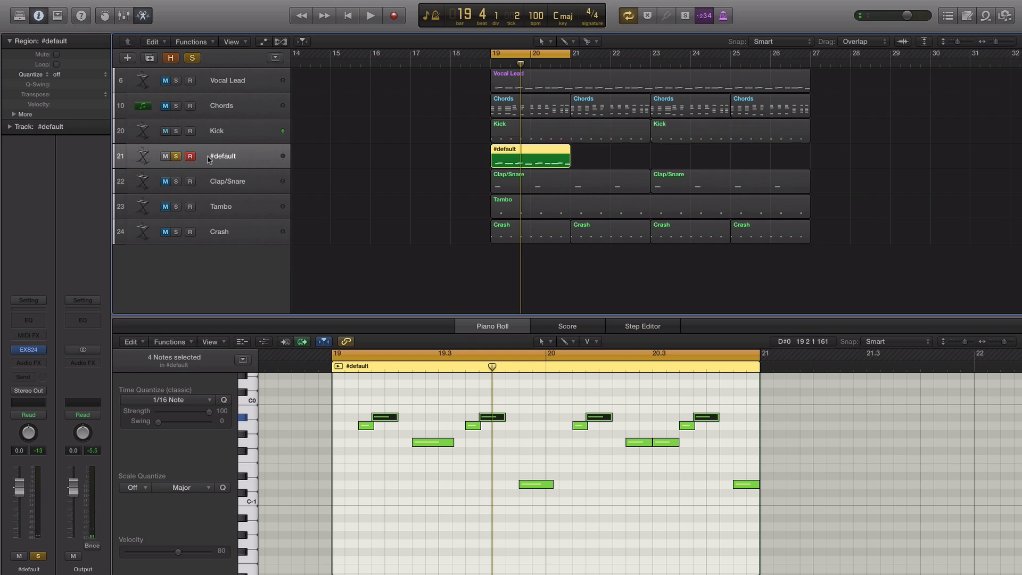
{"action": "key", "text": "space"}
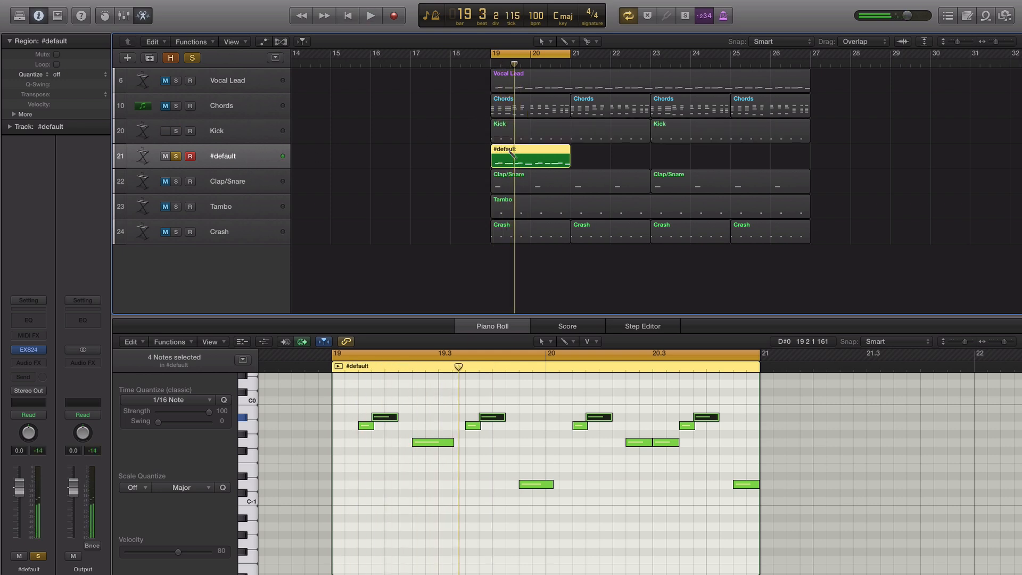
{"action": "key", "text": "super+r"}
{"action": "key", "text": "Return"}
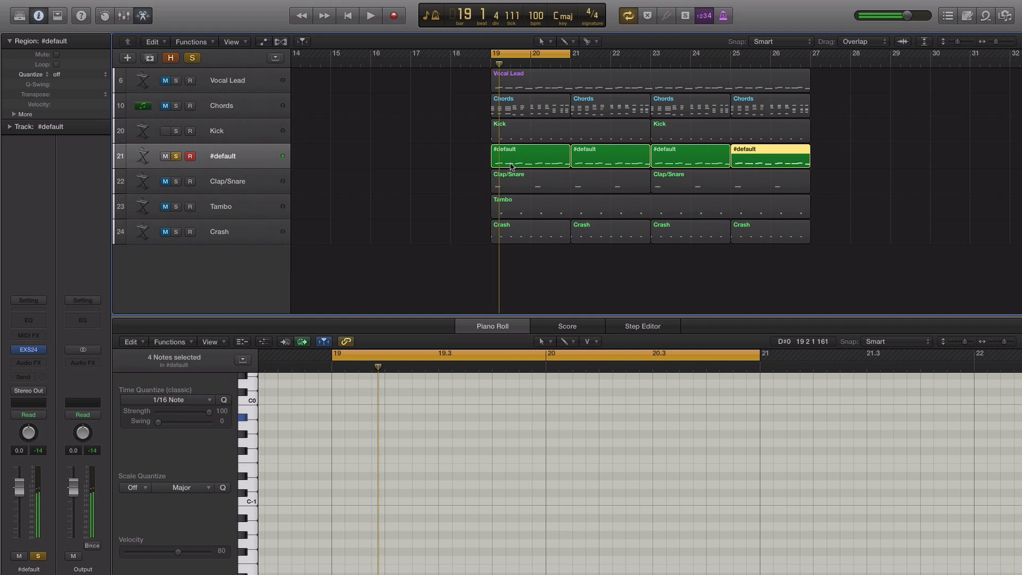
{"action": "left_click", "coordinate": [511, 165]}
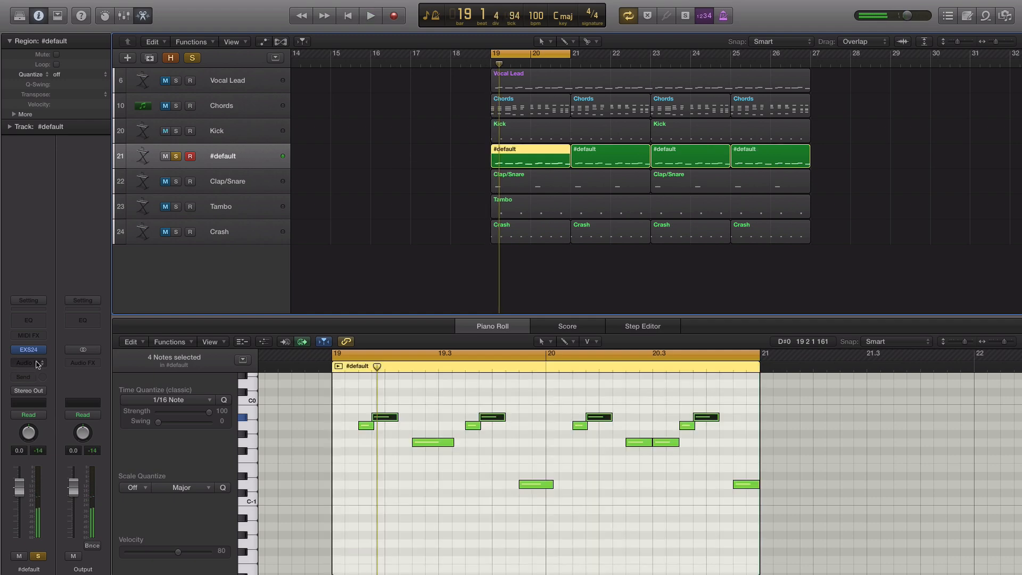
Add a Channel EQ to the #default track with a 48 dB/Oct low cut at 102 Hz, and play back the result.
{"action": "left_click", "coordinate": [32, 325]}
{"action": "left_click_drag", "start_coordinate": [297, 33], "coordinate": [625, 232]}
{"action": "left_click", "coordinate": [389, 266]}
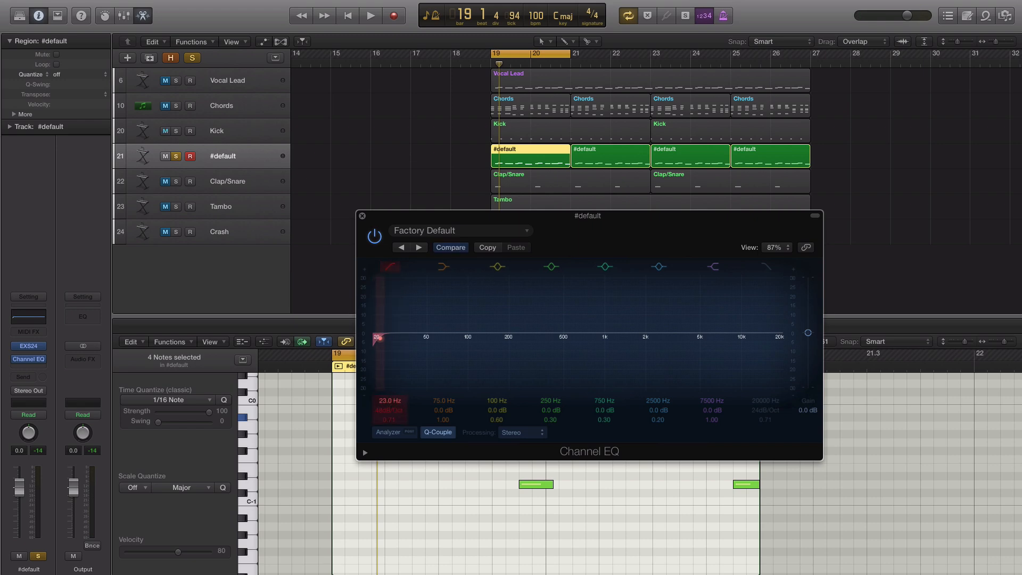
{"action": "left_click_drag", "start_coordinate": [378, 337], "coordinate": [468, 336]}
{"action": "key", "text": "space"}
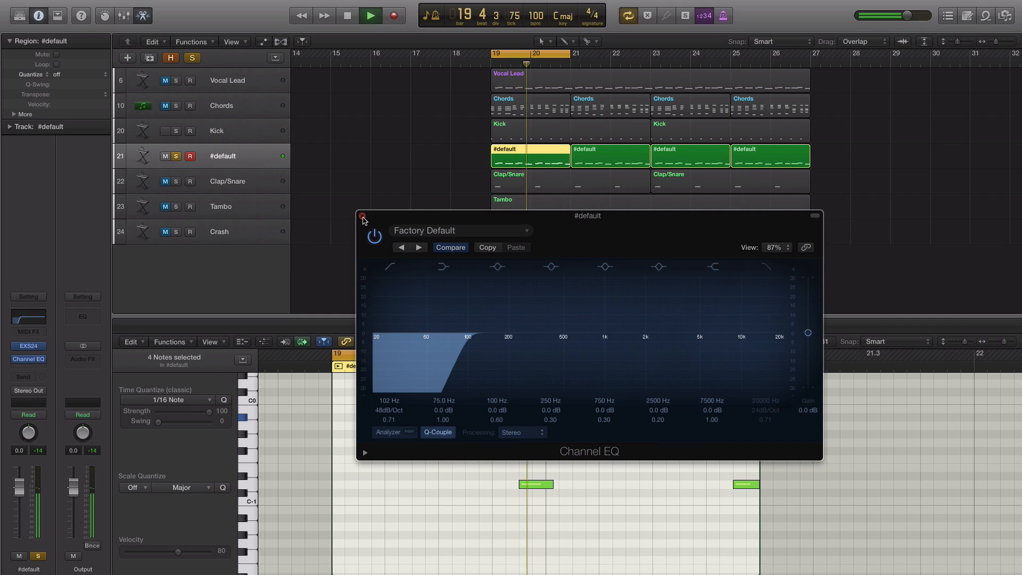
{"action": "left_click", "coordinate": [362, 216]}
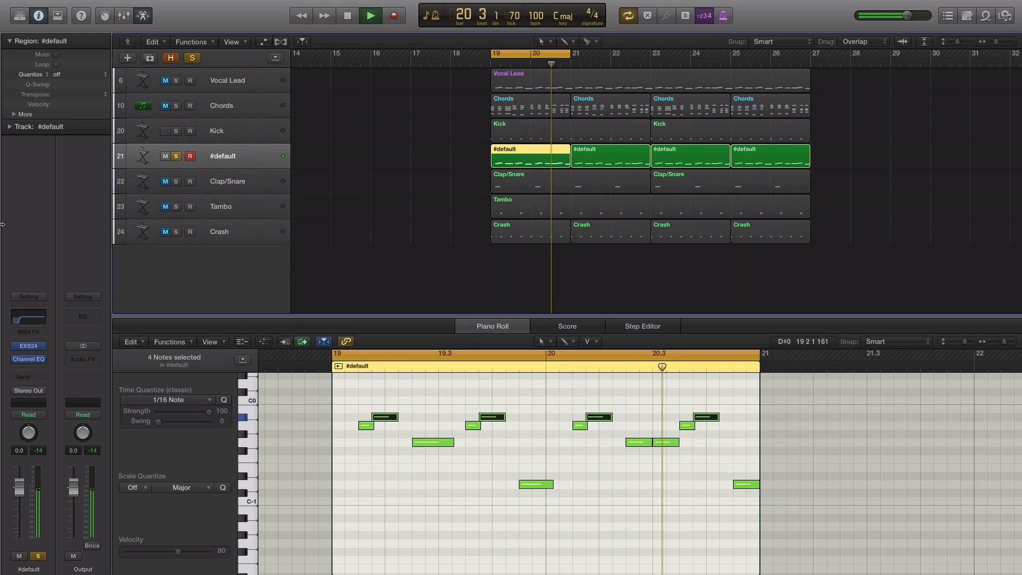
{"action": "key", "text": "space"}
Insert the stereo Nicky Romero Kickstart plug-in after the Channel EQ on the #default track.
{"action": "left_click", "coordinate": [40, 370]}
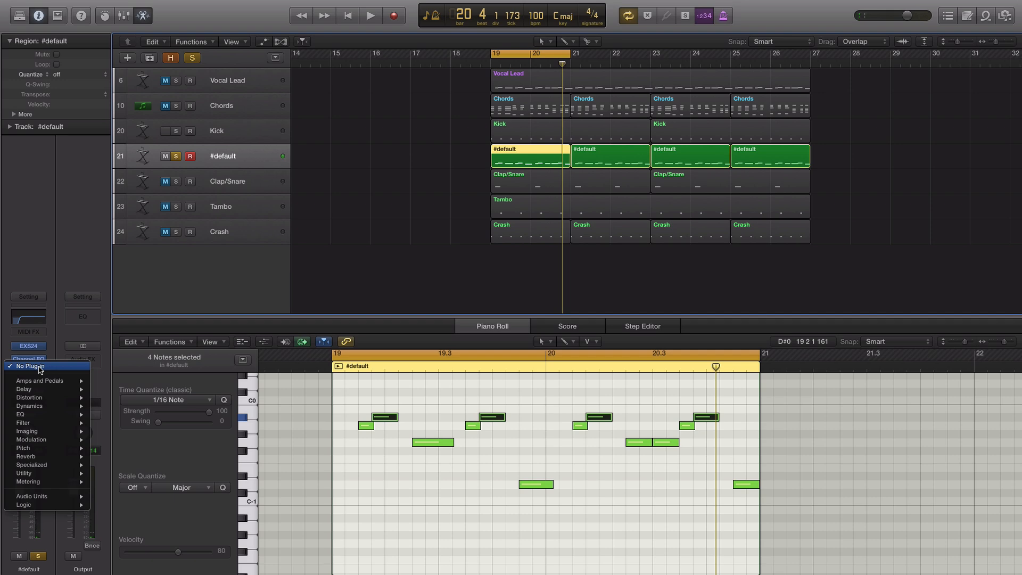
{"action": "mouse_move", "coordinate": [36, 473]}
{"action": "mouse_move", "coordinate": [35, 498]}
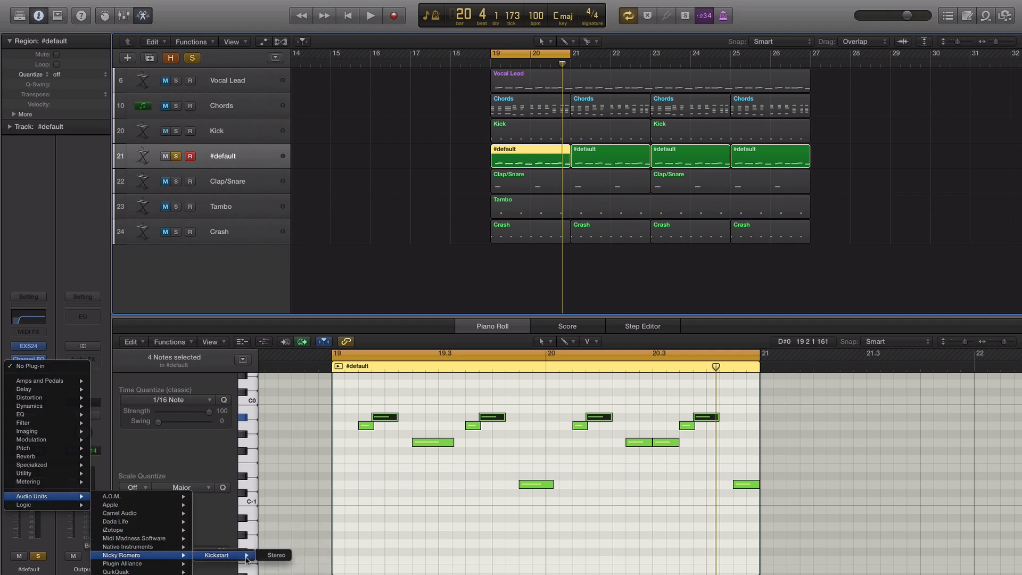
{"action": "left_click", "coordinate": [282, 557]}
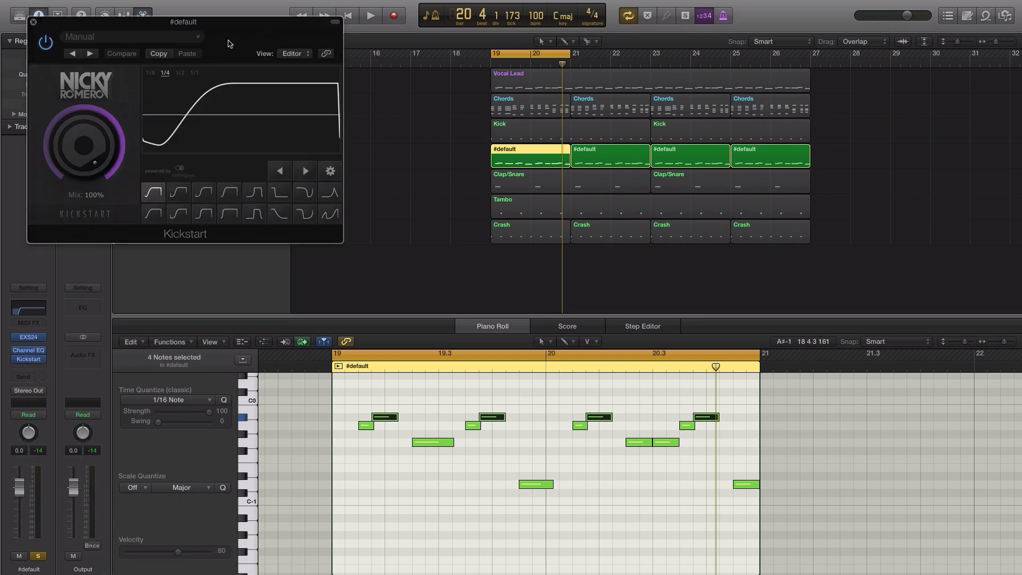
{"action": "left_click_drag", "start_coordinate": [230, 43], "coordinate": [482, 177]}
Choose Kickstart's second upper-row ducking curve, set its Mix to 89% during playback, and close the plug-in.
{"action": "left_click", "coordinate": [431, 302]}
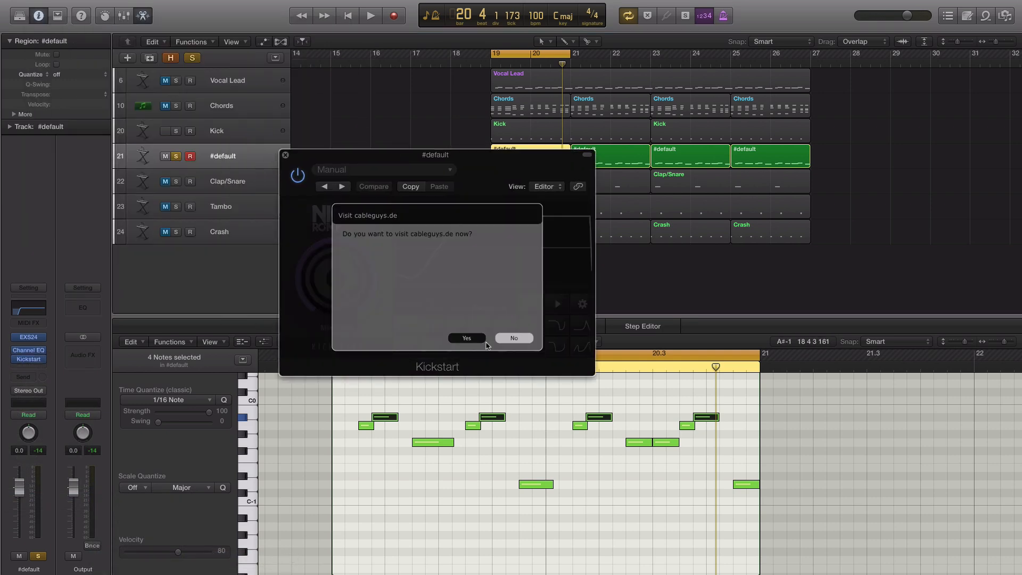
{"action": "left_click", "coordinate": [482, 339]}
{"action": "left_click", "coordinate": [432, 326]}
{"action": "key", "text": "space"}
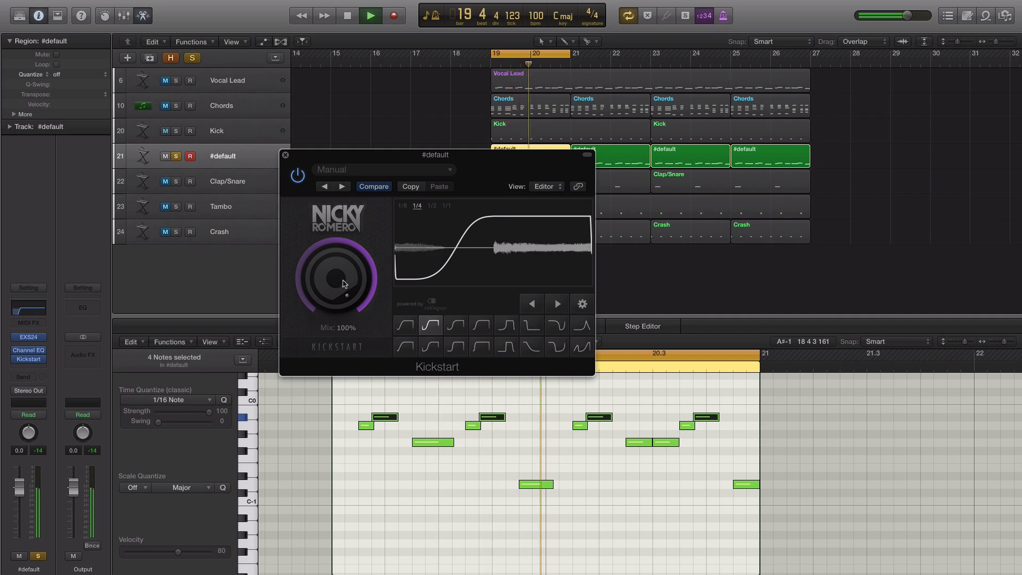
{"action": "left_click_drag", "start_coordinate": [343, 283], "coordinate": [343, 289]}
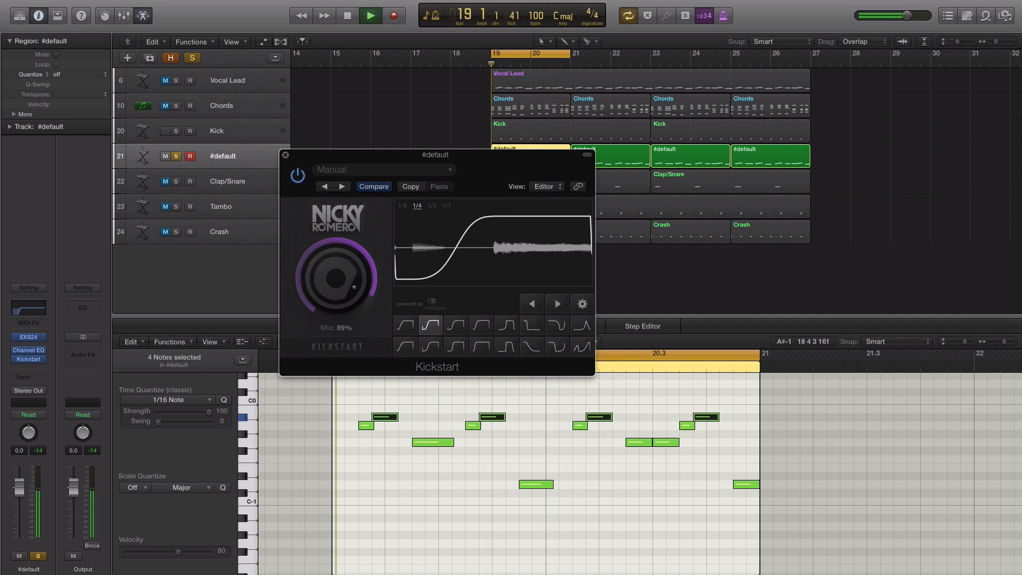
{"action": "left_click", "coordinate": [285, 155]}
{"action": "key", "text": "space"}
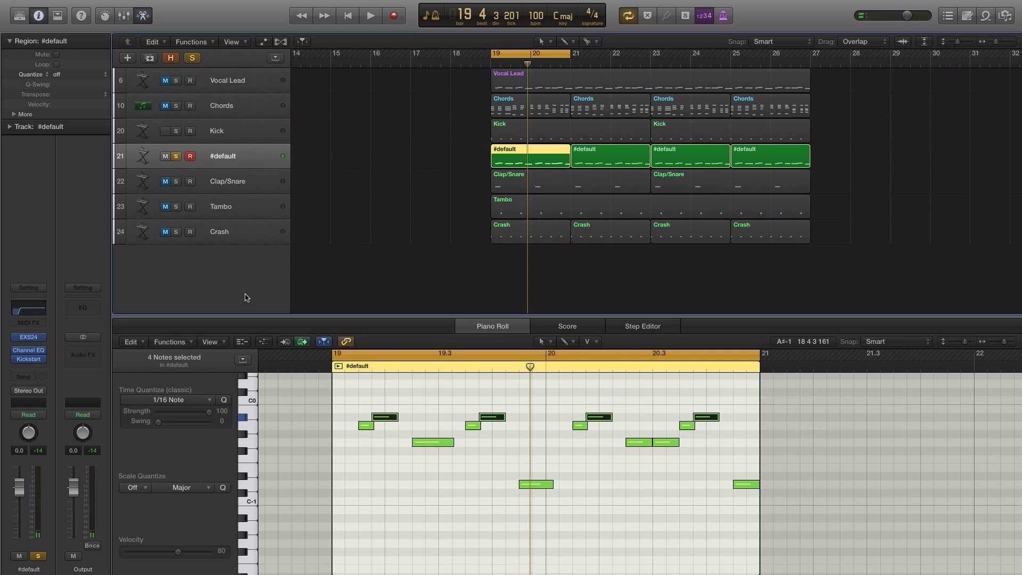
Insert a PlatinumVerb after Kickstart on the #default track and set its Density to 72% during playback.
{"action": "left_click", "coordinate": [40, 367]}
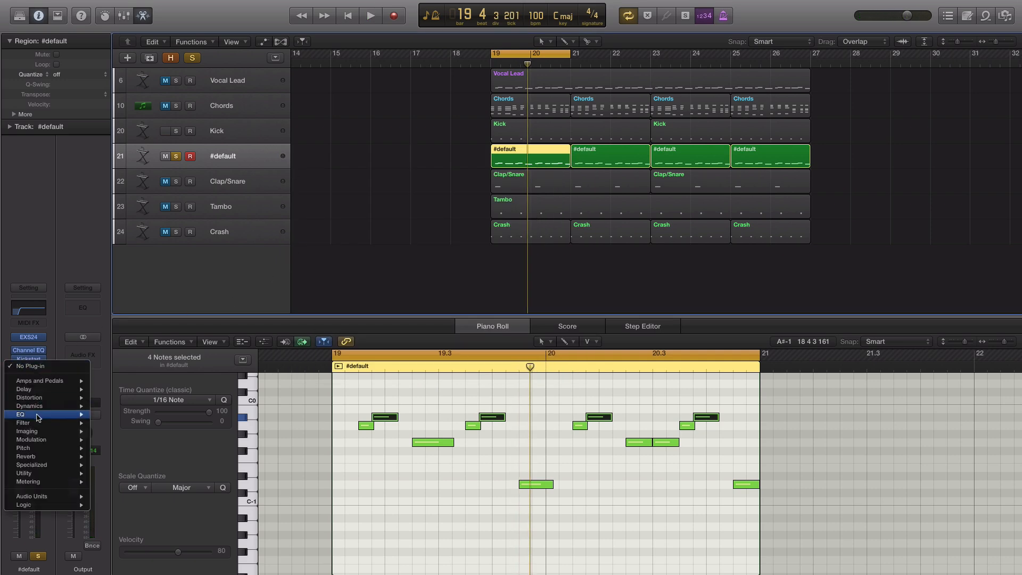
{"action": "mouse_move", "coordinate": [42, 459]}
{"action": "mouse_move", "coordinate": [138, 465]}
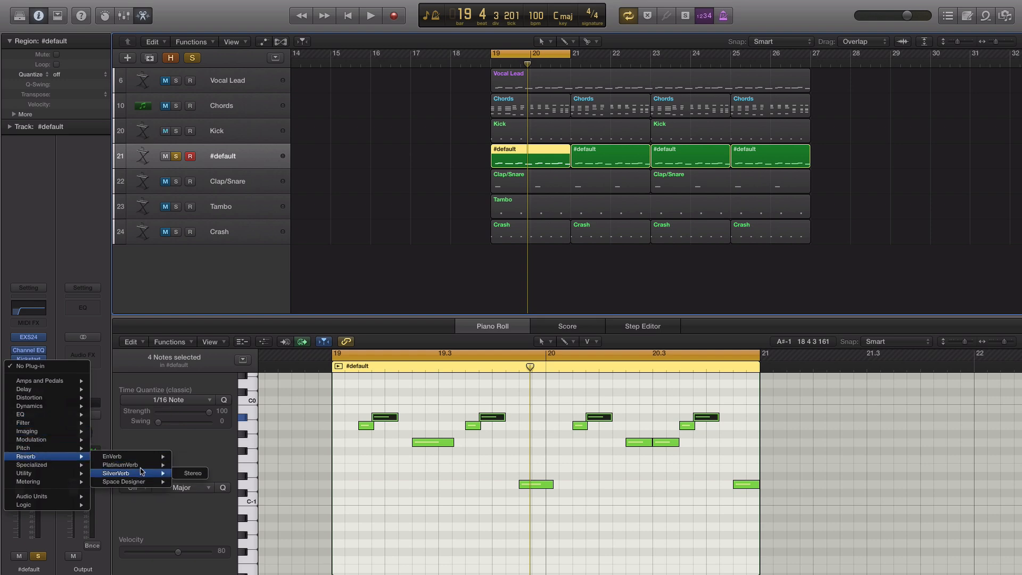
{"action": "left_click", "coordinate": [188, 462]}
{"action": "key", "text": "space"}
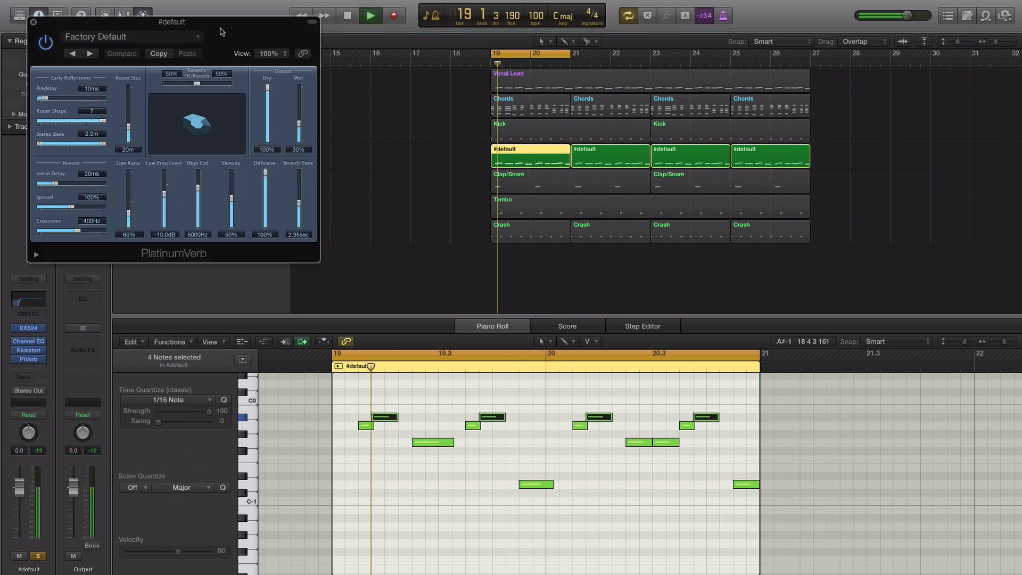
{"action": "left_click_drag", "start_coordinate": [173, 23], "coordinate": [538, 201]}
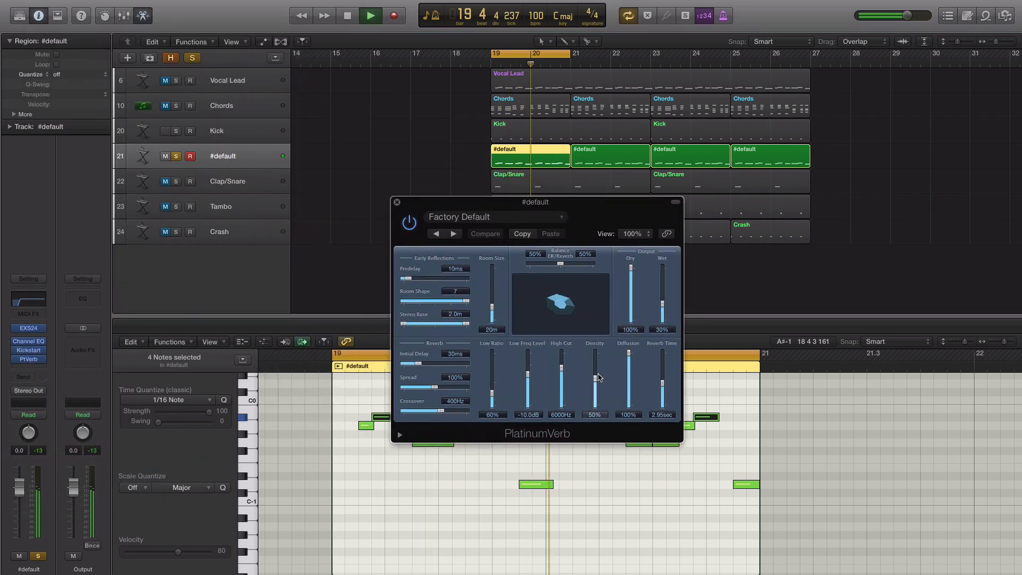
{"action": "left_click_drag", "start_coordinate": [595, 379], "coordinate": [595, 367]}
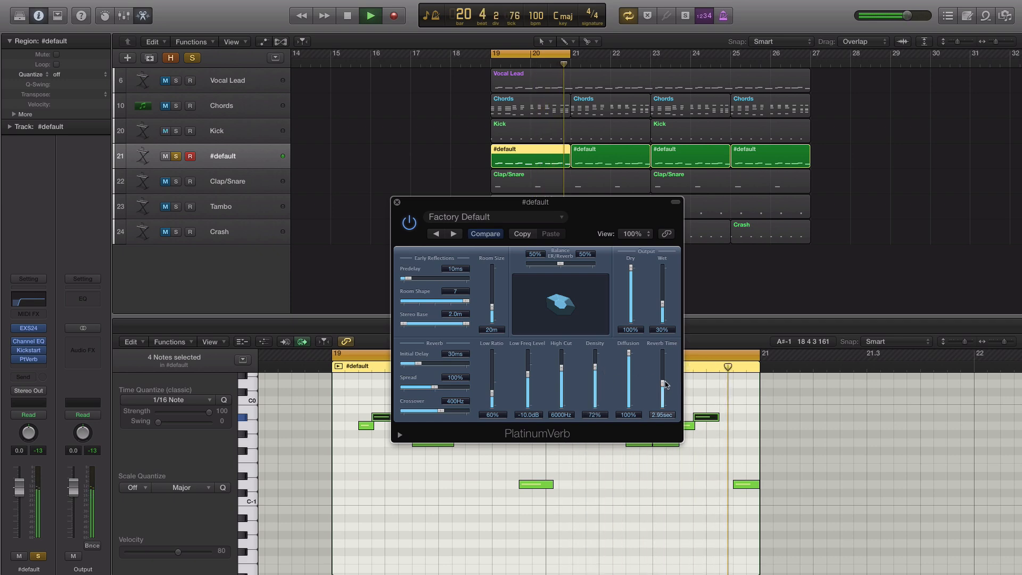
Set PlatinumVerb's Reverb Time to 3.90 sec, Room Size to 31 m and High Cut to 3000 Hz during playback, and close the plug-in.
{"action": "left_click_drag", "start_coordinate": [663, 383], "coordinate": [665, 376]}
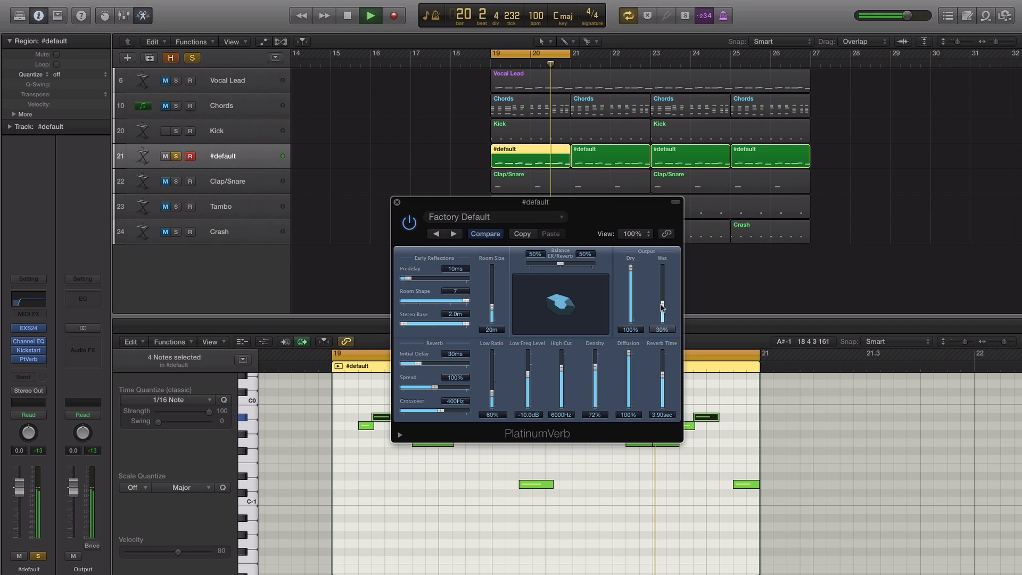
{"action": "left_click_drag", "start_coordinate": [495, 304], "coordinate": [495, 298]}
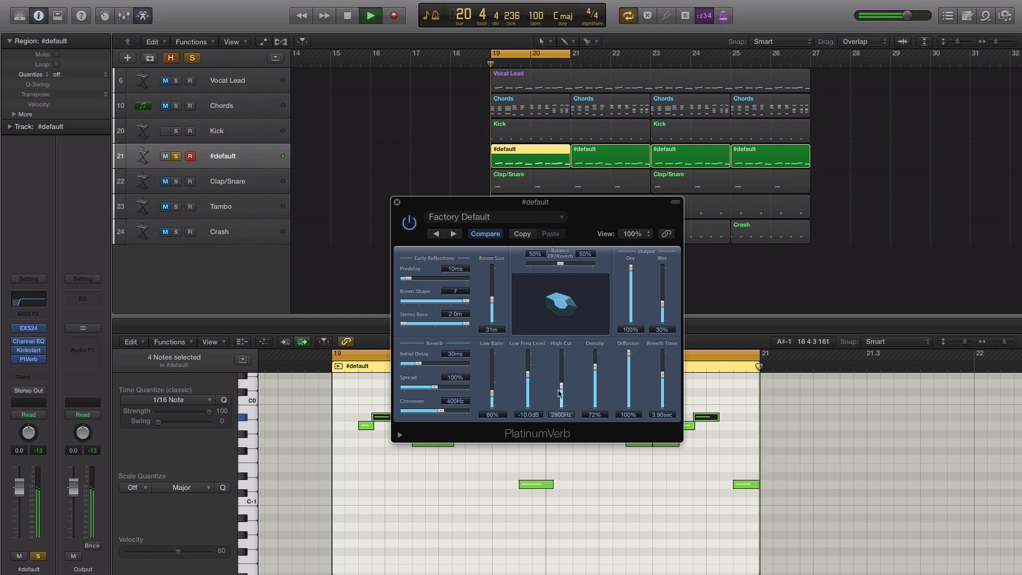
{"action": "mouse_move", "coordinate": [561, 367]}
{"action": "left_mouse_down"}
{"action": "mouse_move", "coordinate": [558, 338]}
{"action": "mouse_move", "coordinate": [555, 411]}
{"action": "mouse_move", "coordinate": [560, 387]}
{"action": "left_mouse_up"}
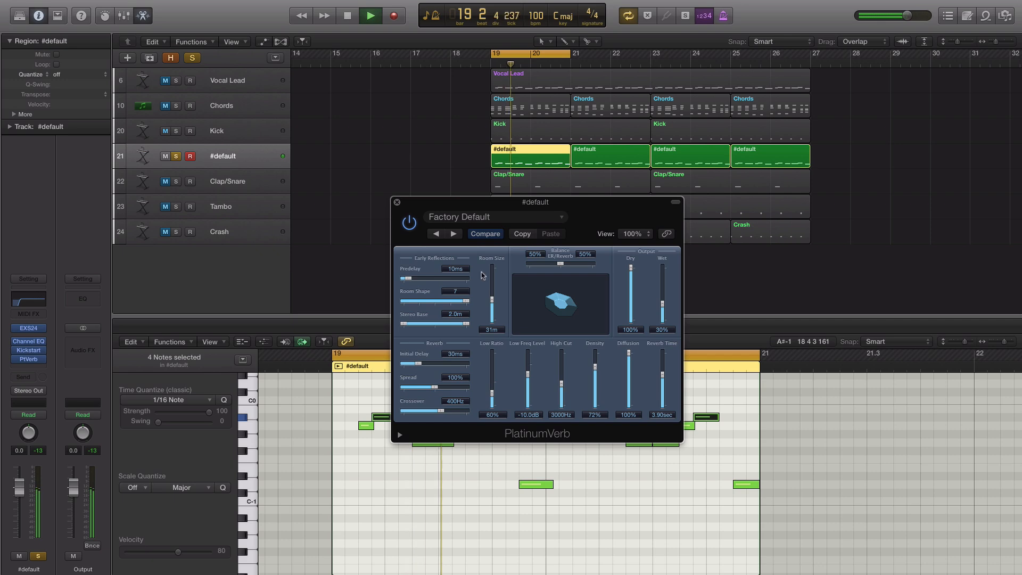
{"action": "key", "text": "space"}
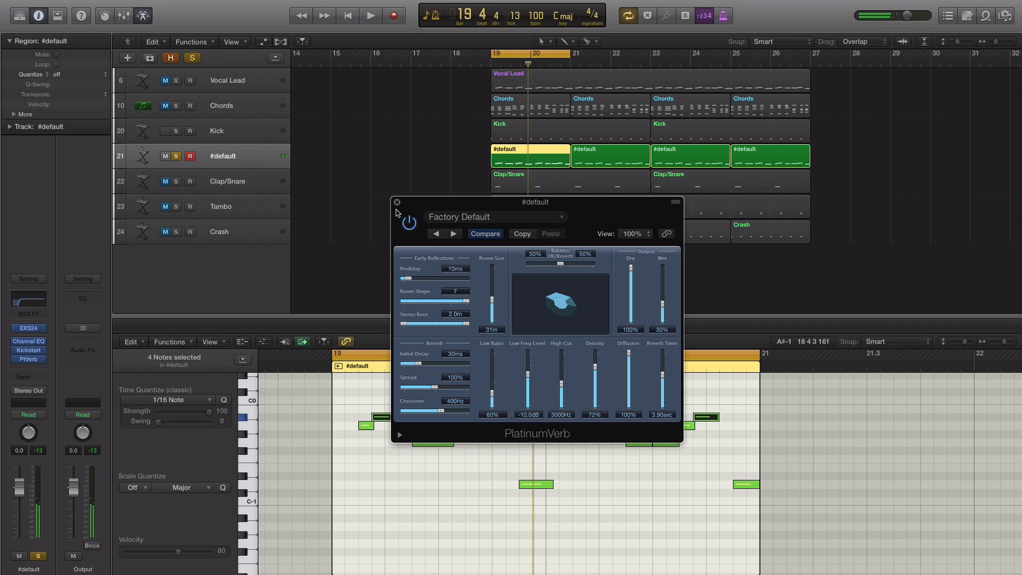
{"action": "left_click", "coordinate": [396, 204]}
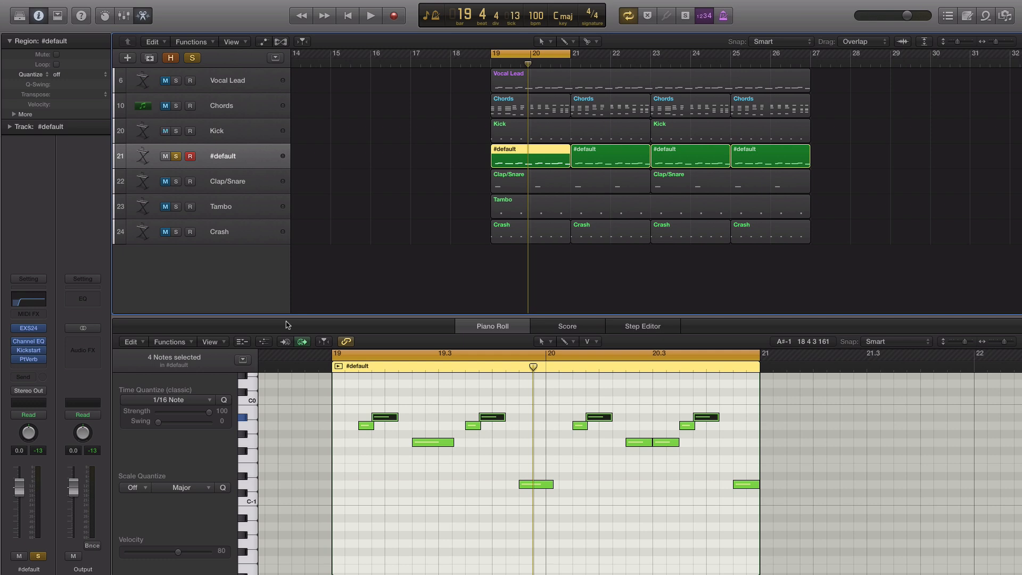
Insert a Sample Delay after the PlatinumVerb on the #default track.
{"action": "left_click", "coordinate": [30, 368]}
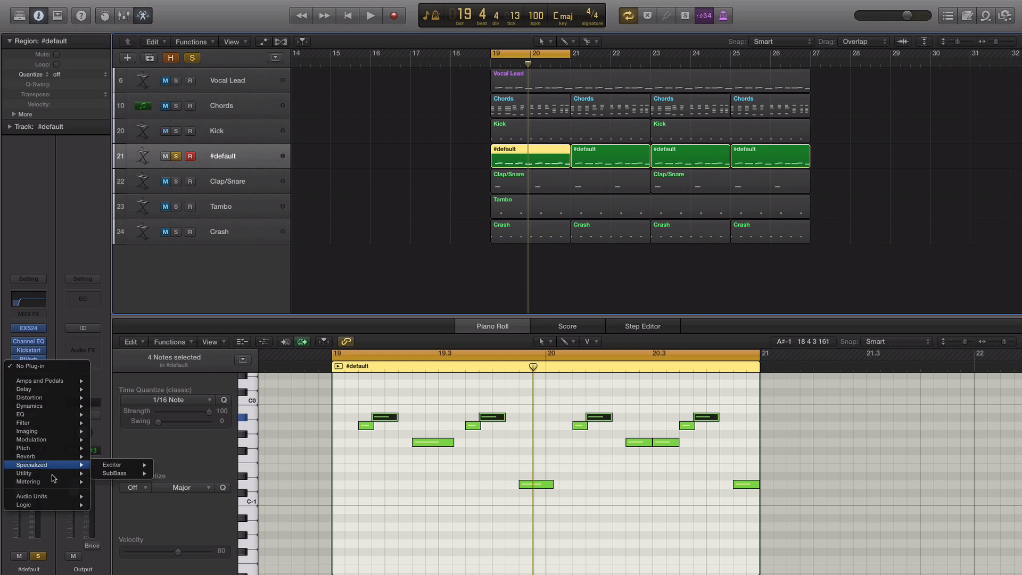
{"action": "mouse_move", "coordinate": [54, 457]}
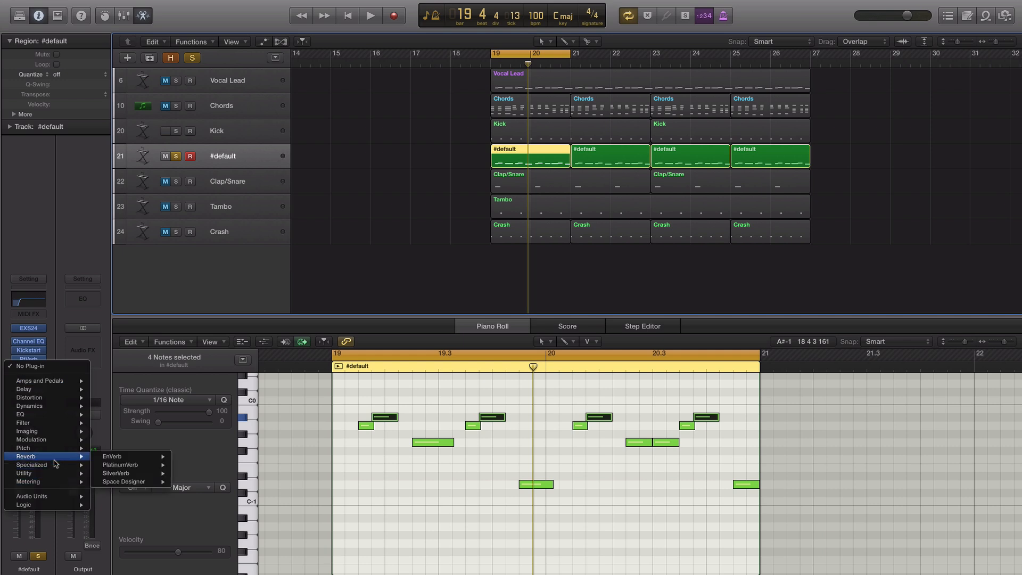
{"action": "mouse_move", "coordinate": [51, 390]}
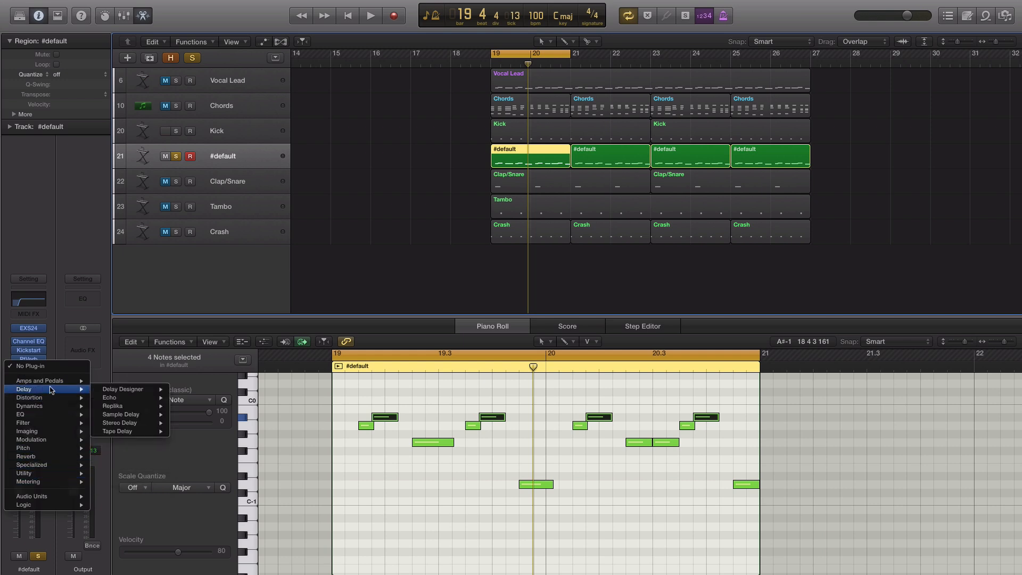
{"action": "mouse_move", "coordinate": [127, 415]}
{"action": "left_click", "coordinate": [192, 416]}
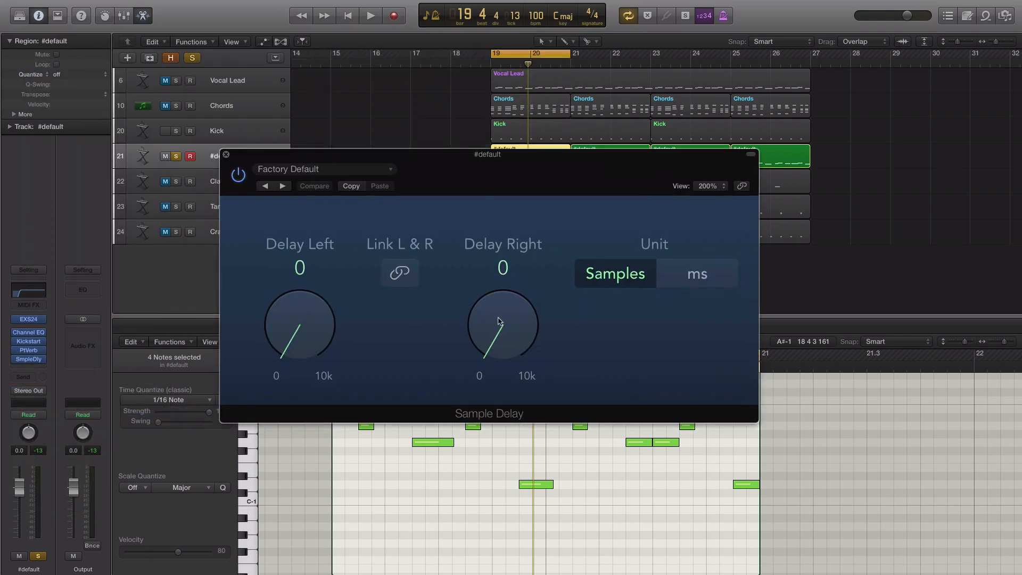
Set the Sample Delay's Delay Right to 112 samples, play back the result, and close the plug-in.
{"action": "left_click_drag", "start_coordinate": [500, 321], "coordinate": [496, 314]}
{"action": "key", "text": "space"}
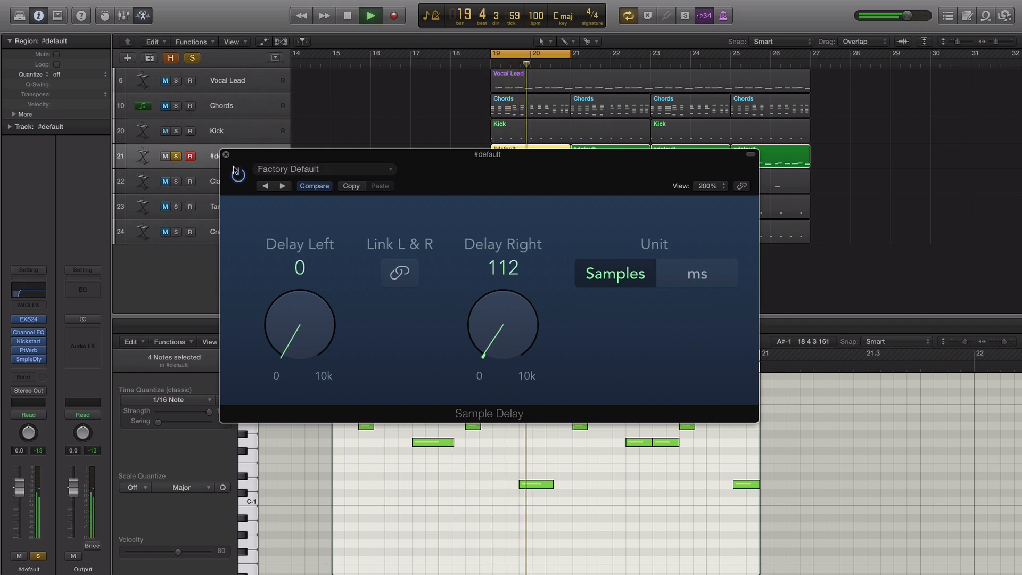
{"action": "key", "text": "space"}
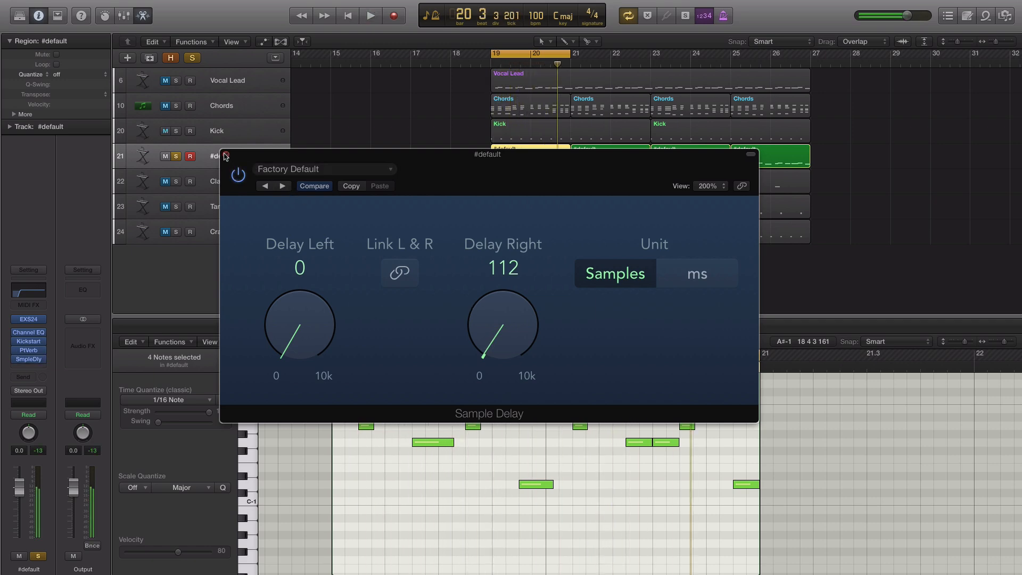
{"action": "left_click", "coordinate": [225, 155]}
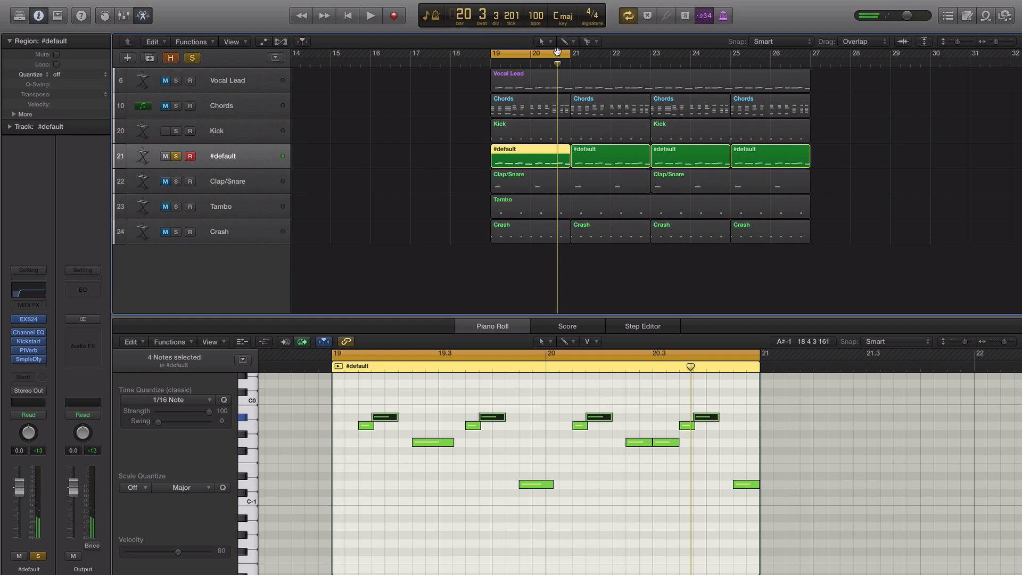
Extend the cycle range to bar 27 and play the arrangement with #default unsoloed and all tracks unmuted.
{"action": "left_click_drag", "start_coordinate": [569, 54], "coordinate": [810, 54]}
{"action": "left_click", "coordinate": [176, 157]}
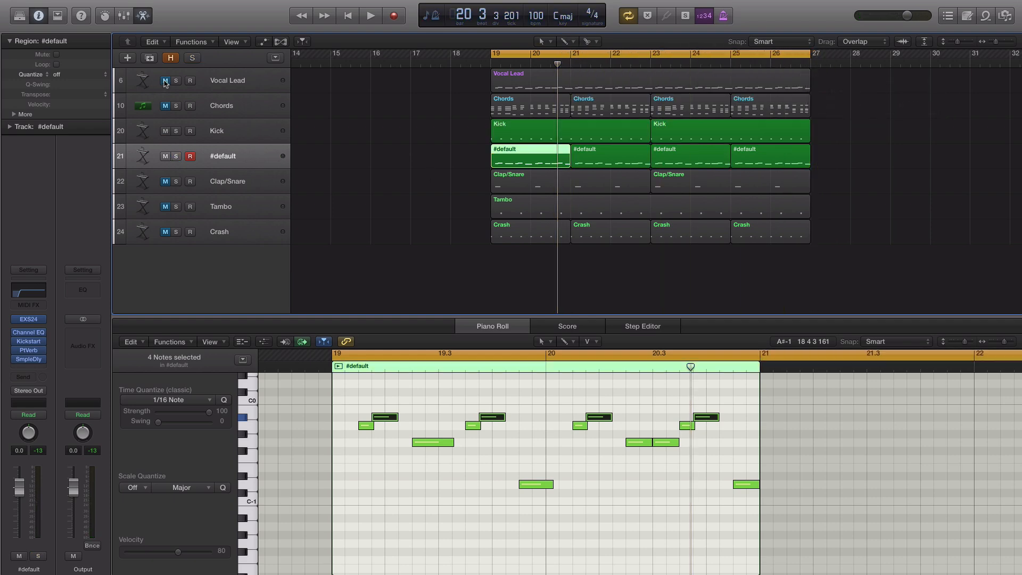
{"action": "left_click_drag", "start_coordinate": [165, 80], "coordinate": [166, 232]}
{"action": "key", "text": "space"}
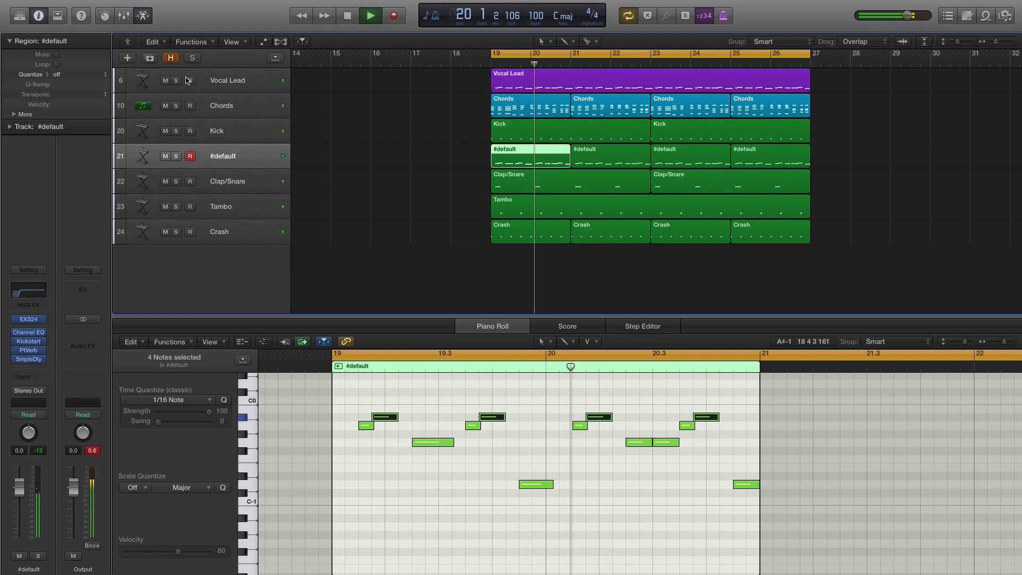
Mute the Vocal Lead track and raise the #default track's volume to 1.0 dB during playback.
{"action": "left_click", "coordinate": [165, 80]}
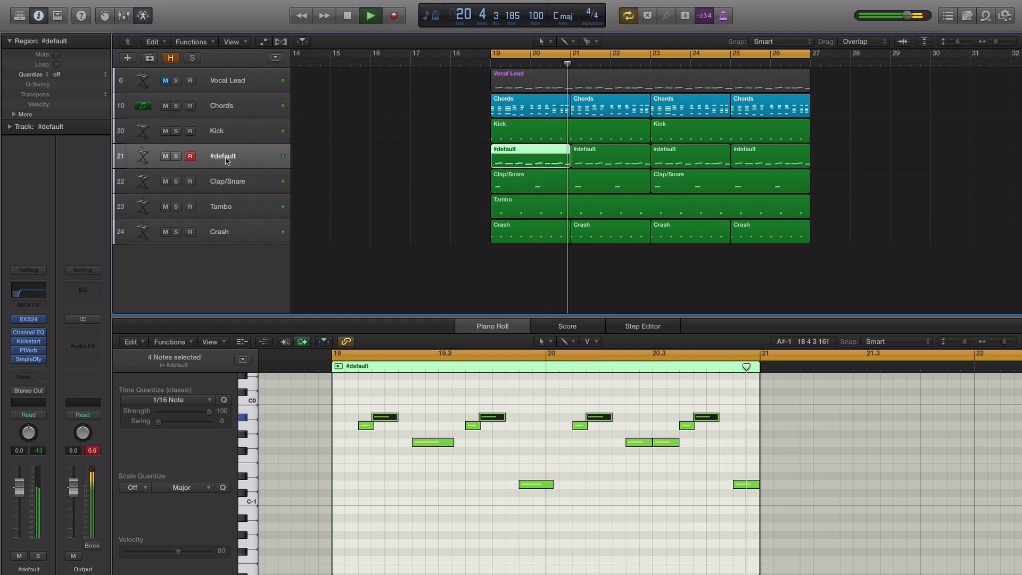
{"action": "left_click", "coordinate": [226, 160]}
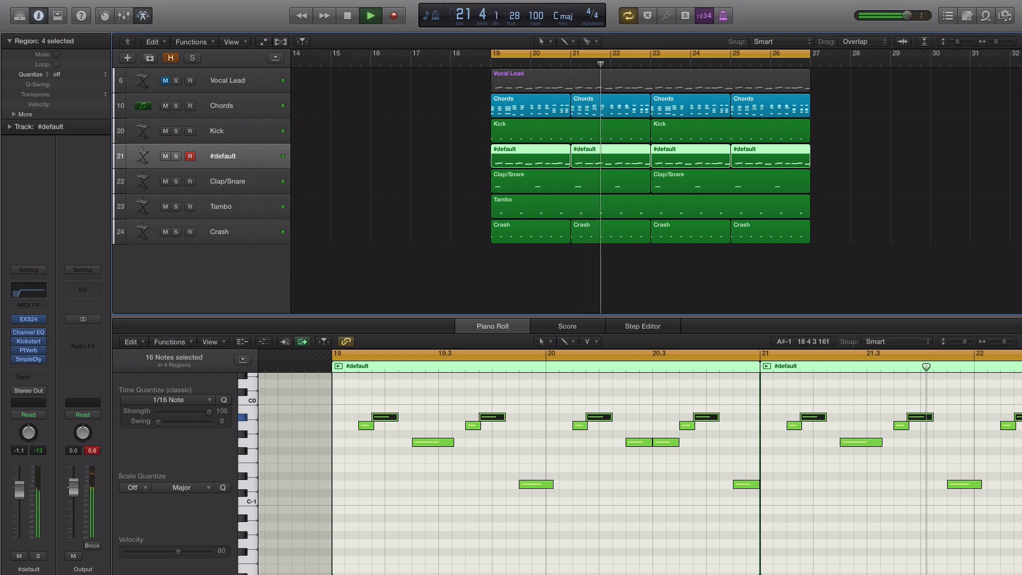
{"action": "left_click_drag", "start_coordinate": [20, 489], "coordinate": [19, 483]}
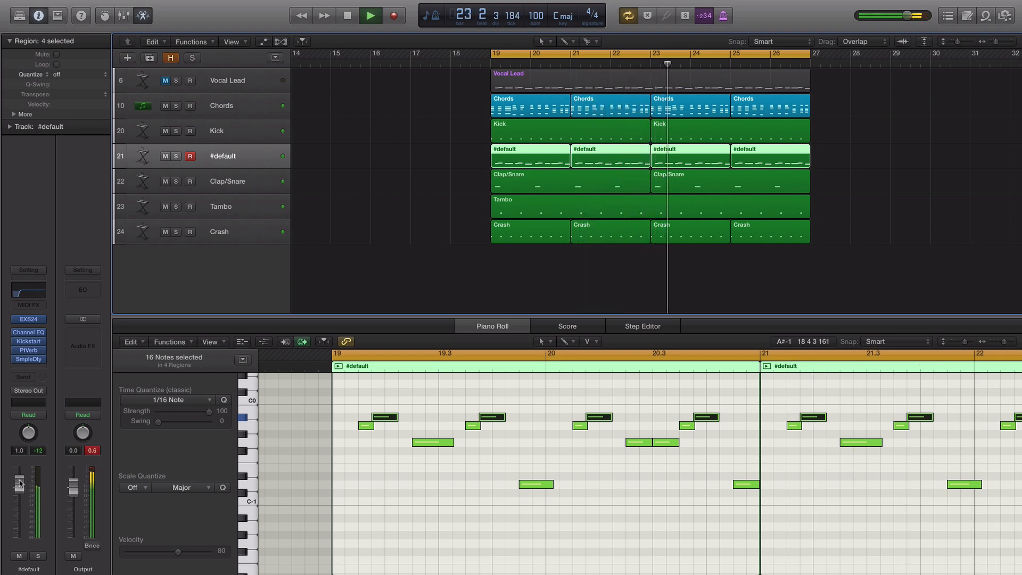
Join the four #default regions between bars 19 and 27 into one region, deselect it, and stop playback.
{"action": "left_click", "coordinate": [843, 152]}
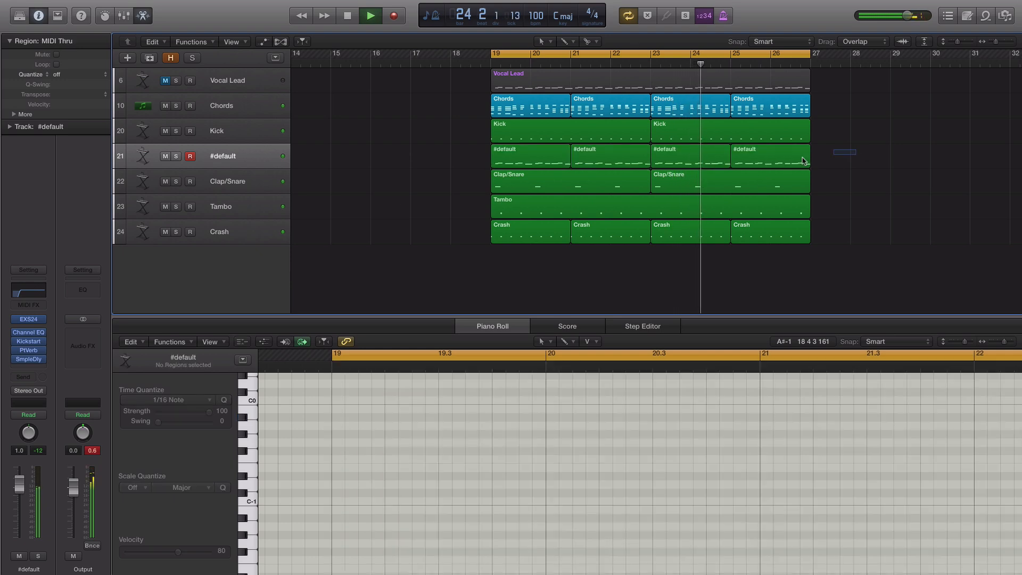
{"action": "left_click_drag", "start_coordinate": [804, 161], "coordinate": [538, 152]}
{"action": "right_click", "coordinate": [538, 151]}
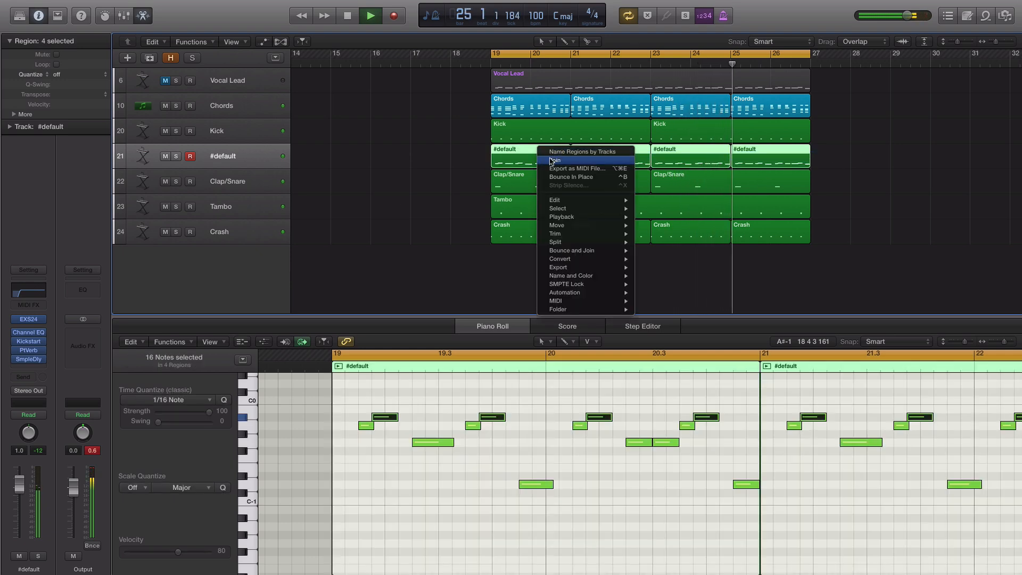
{"action": "left_click", "coordinate": [553, 159]}
{"action": "left_click", "coordinate": [418, 154]}
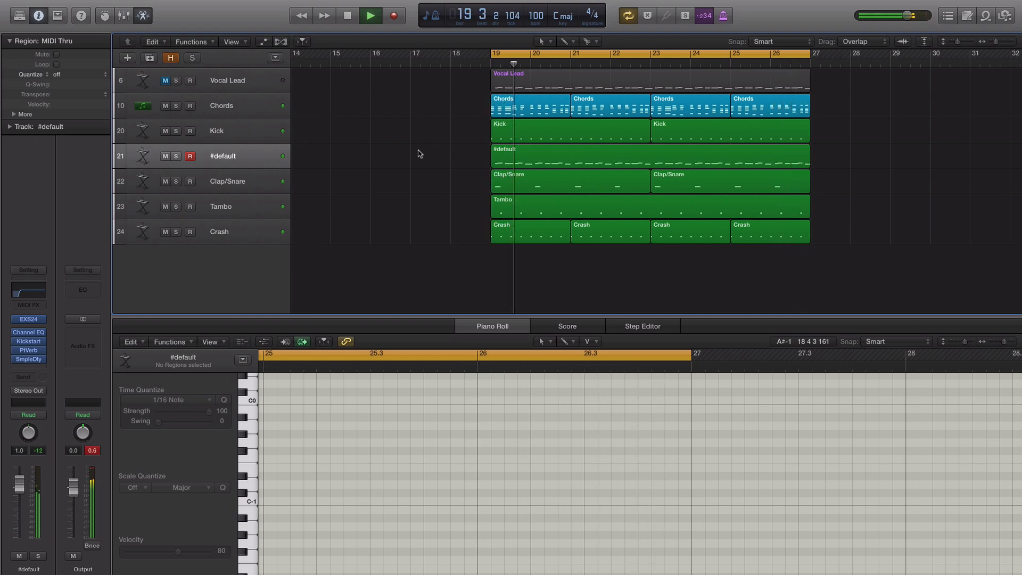
{"action": "key", "text": "space"}
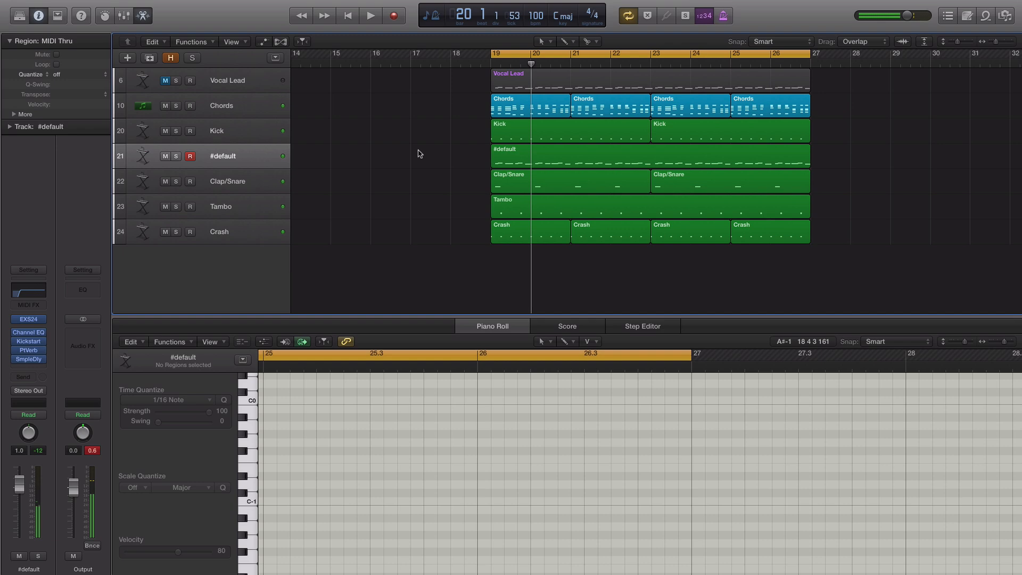